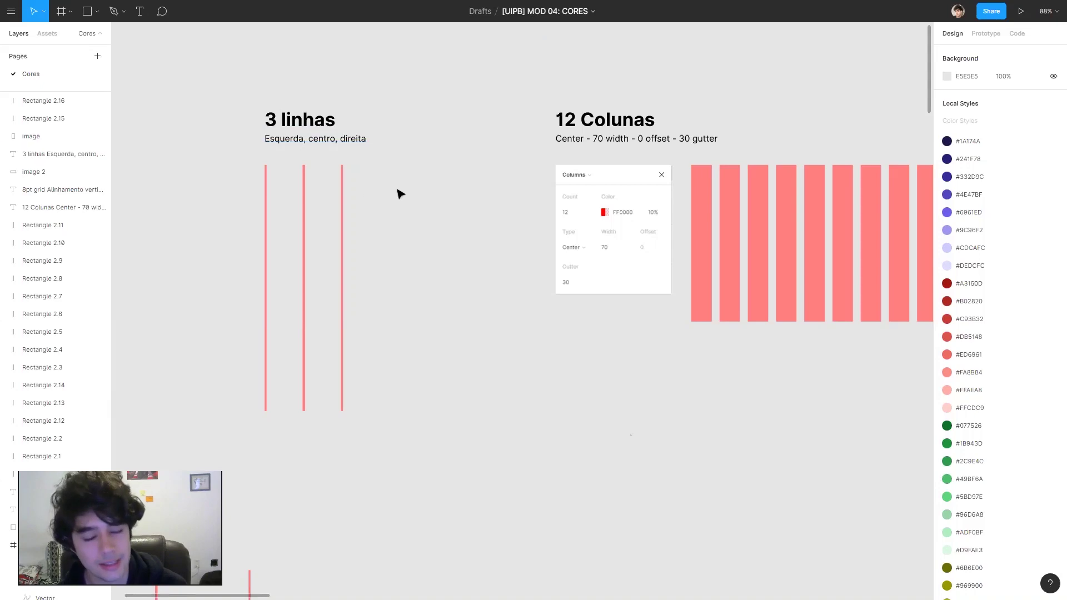
- Draw a phone-sized frame to the left of the 3 linhas example
drag(430, 187, 476, 190)
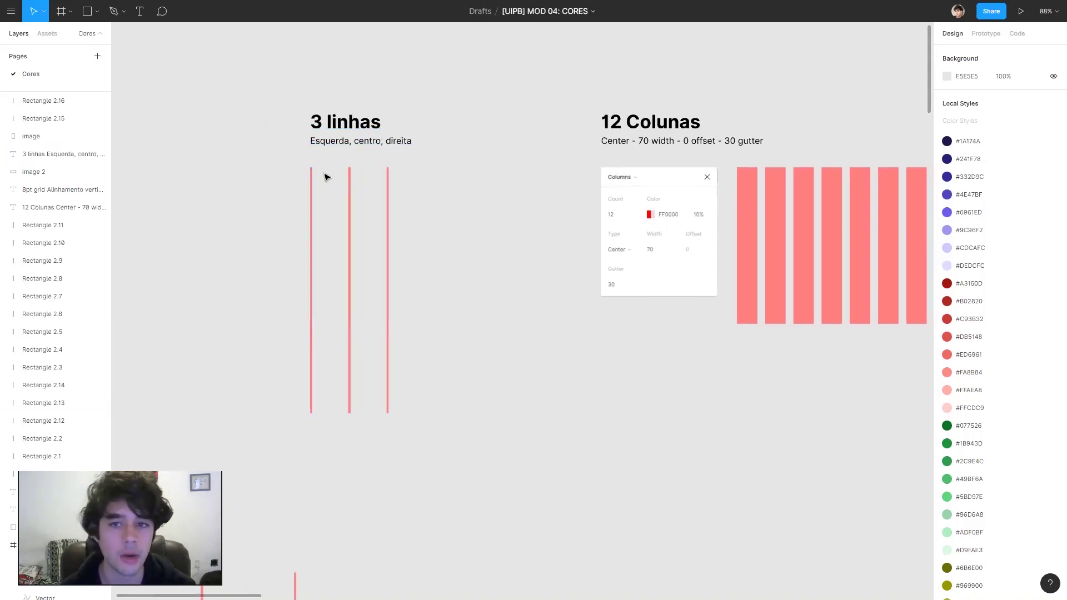
drag(480, 263, 802, 262)
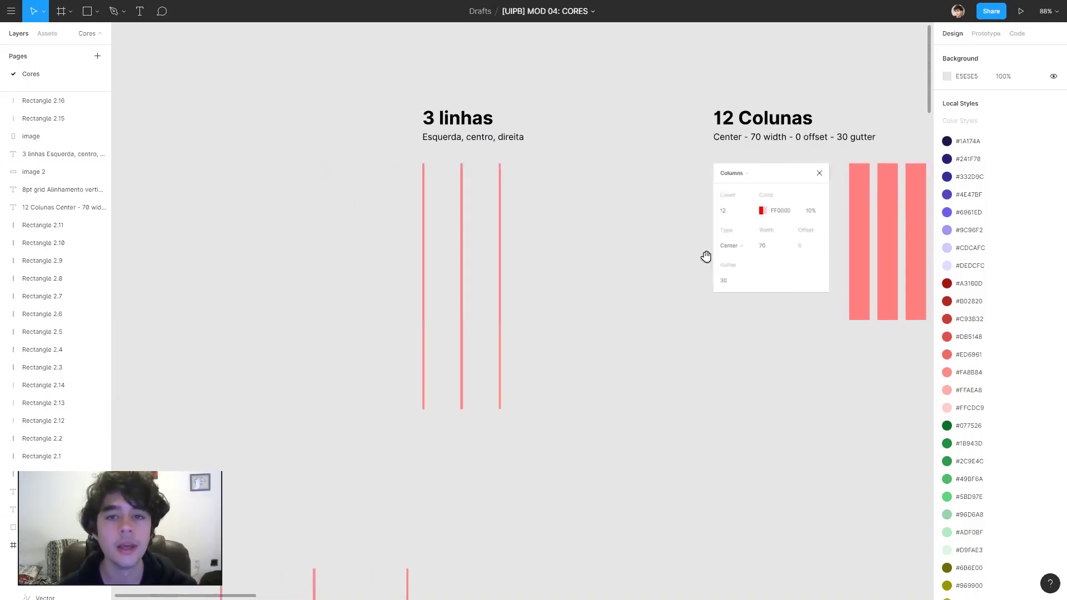
key(f)
drag(406, 124, 595, 460)
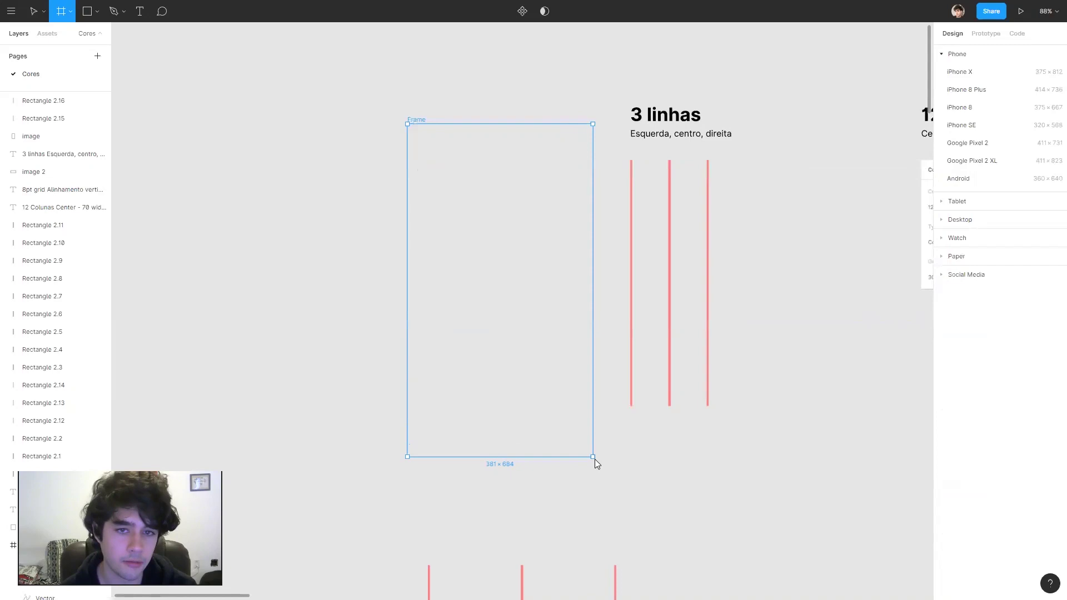
- Copy the heading into the frame, retype it as 'Título', bold it and widen its box
drag(421, 123, 339, 114)
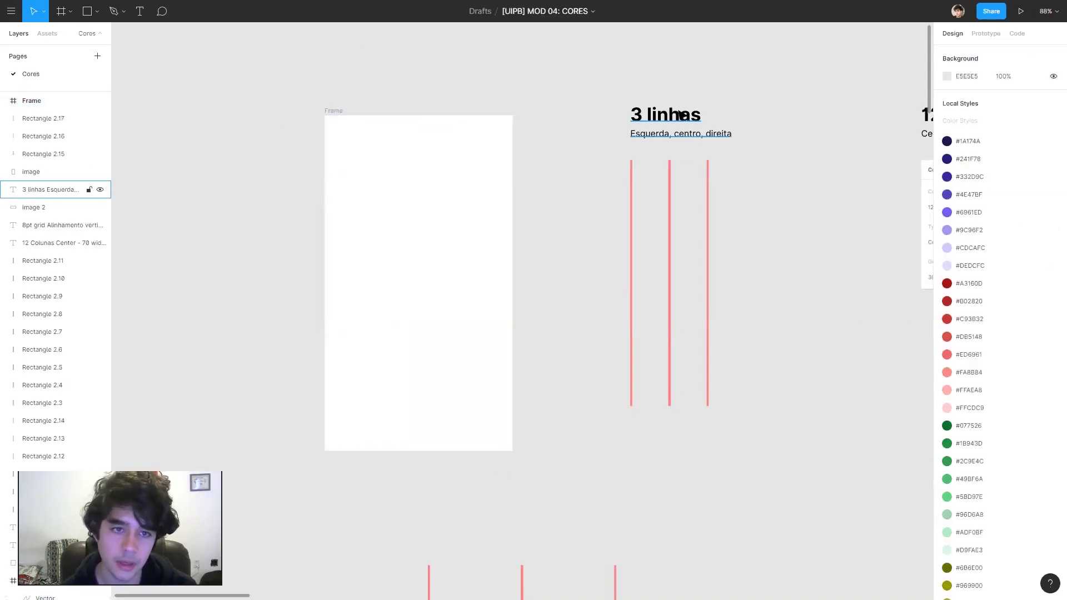
drag(683, 115, 378, 151)
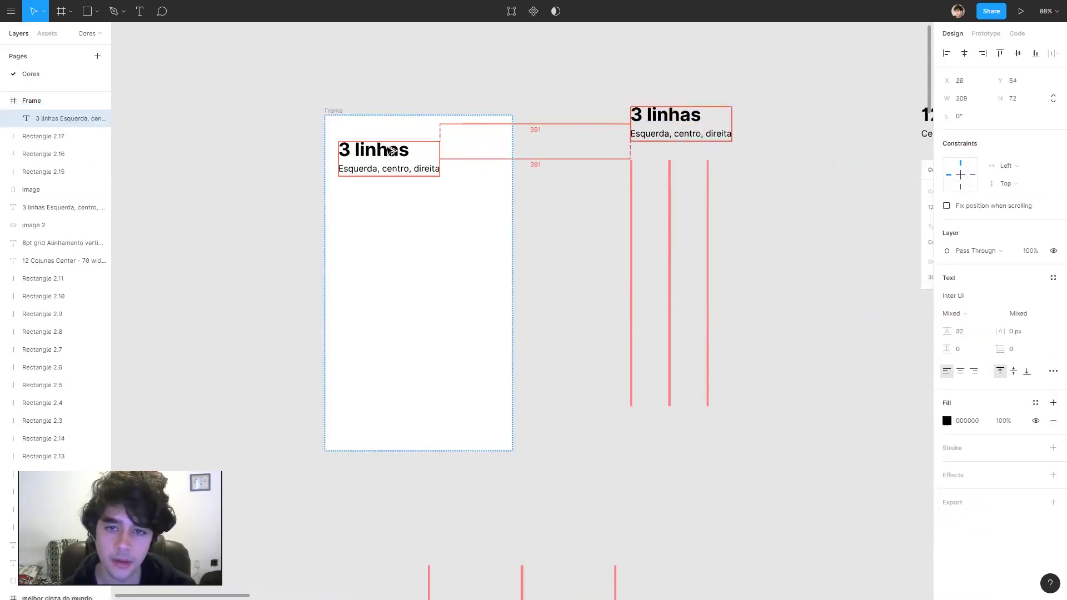
key(Return)
text(Título)
key(Escape)
key(ctrl+b)
drag(362, 148, 420, 153)
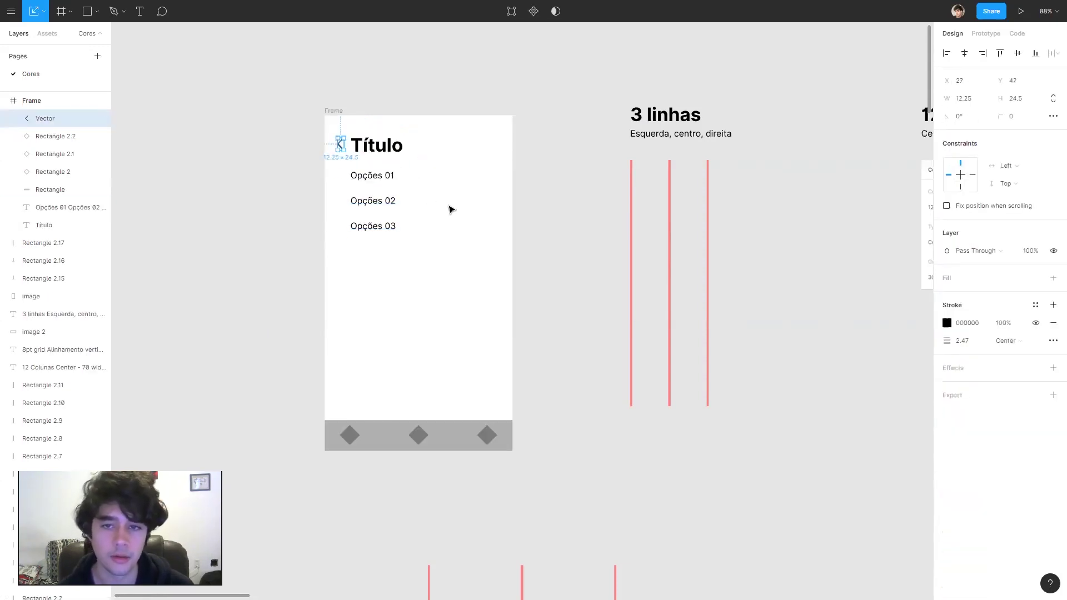
- Draw a 130×91 grey card below the options and duplicate it into a row
click(450, 209)
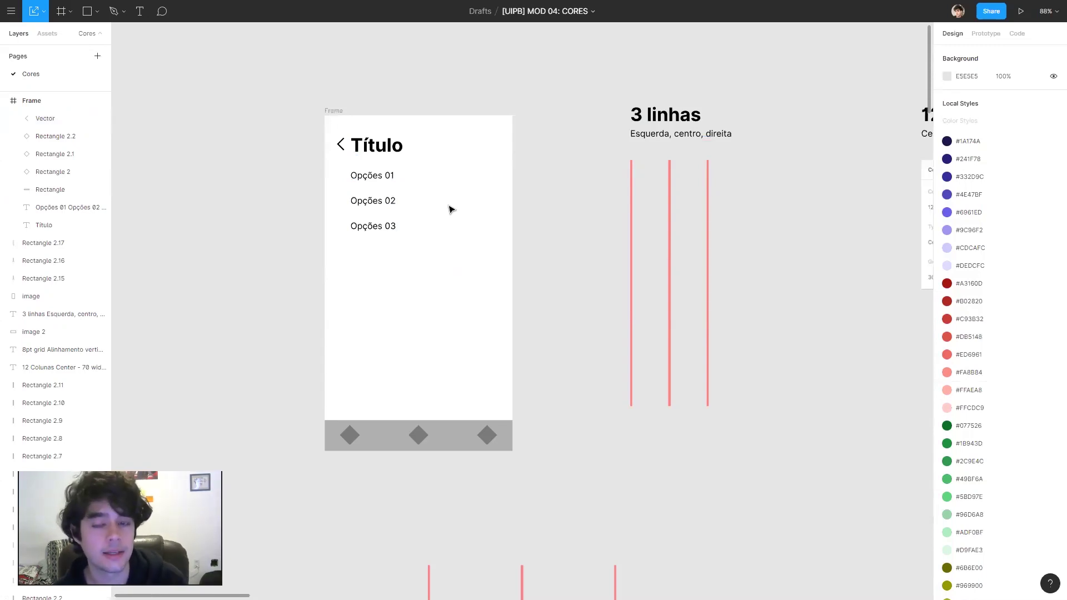
key(r)
mouse_move(349, 254)
mouse_down()
mouse_move(408, 300)
mouse_move(453, 276)
mouse_up()
key(shift+Right)
key(Up)
key(Up)
key(Up)
key(ctrl+d)
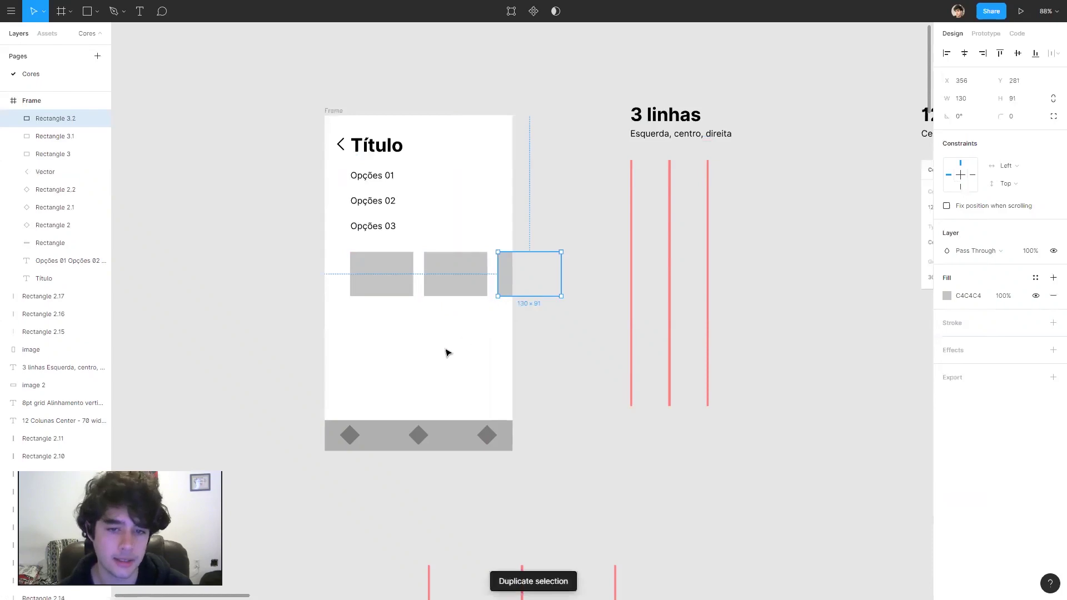
click(448, 353)
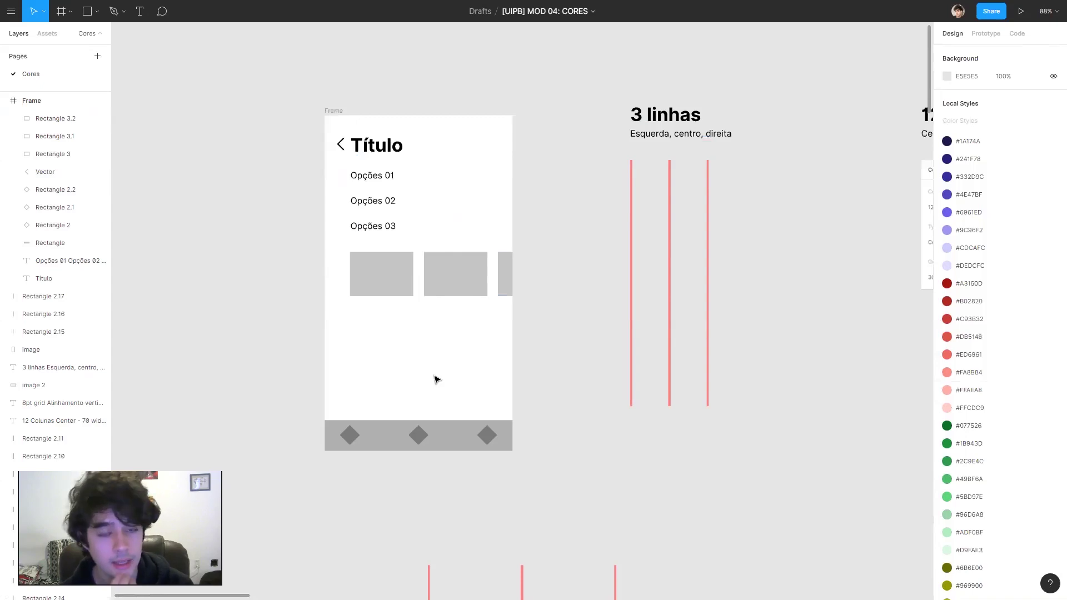
- Copy the three red reference lines and paste them into the phone frame
drag(795, 295, 611, 203)
key(ctrl+c)
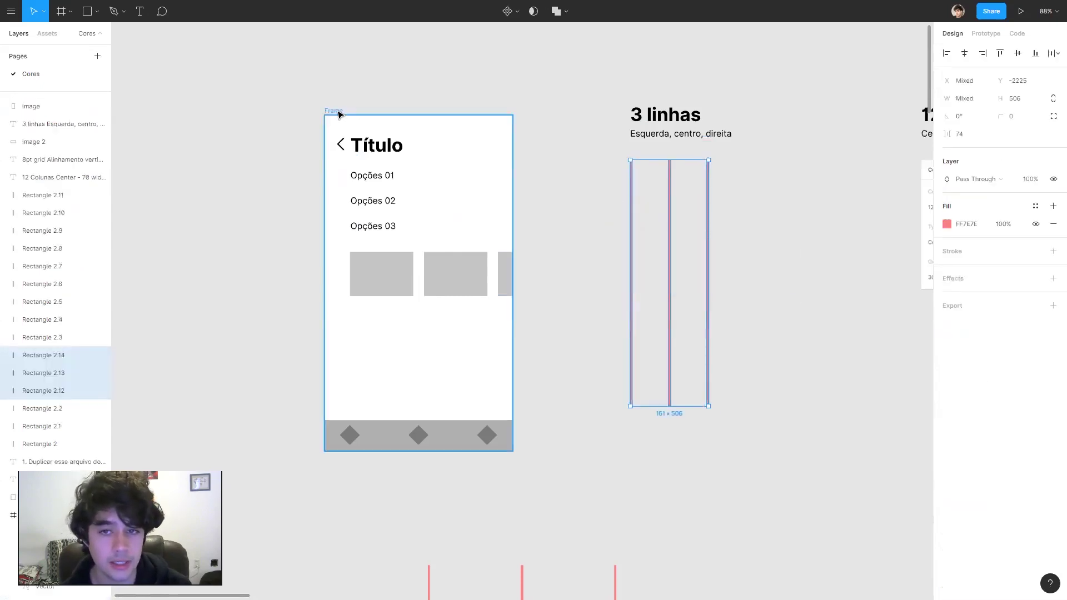
click(334, 110)
key(ctrl+v)
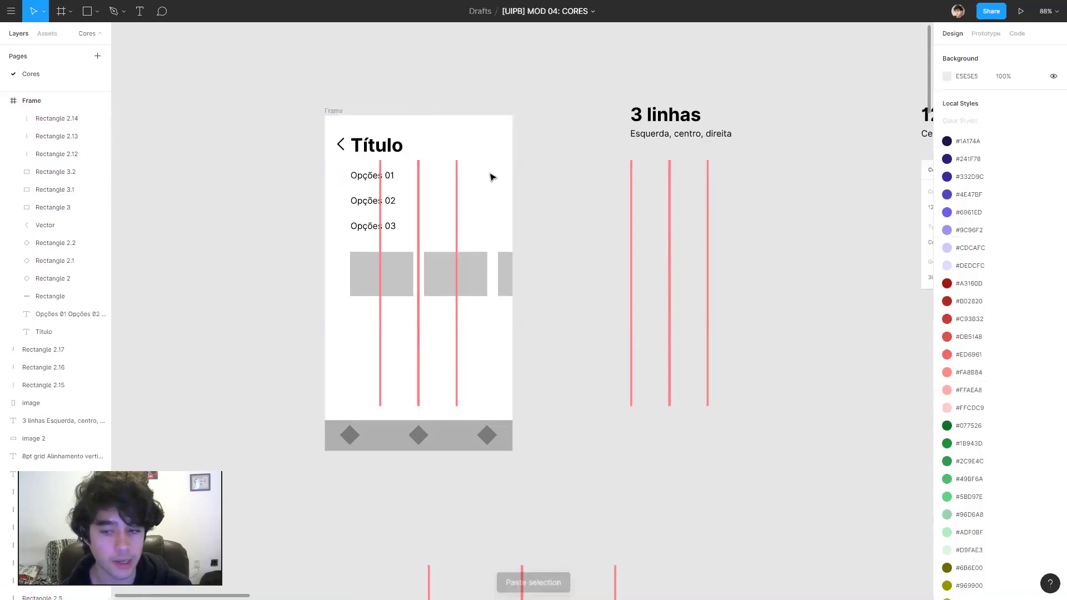
- Nudge the right and left red lines to the frame edges, the left one 15px in
click(420, 183)
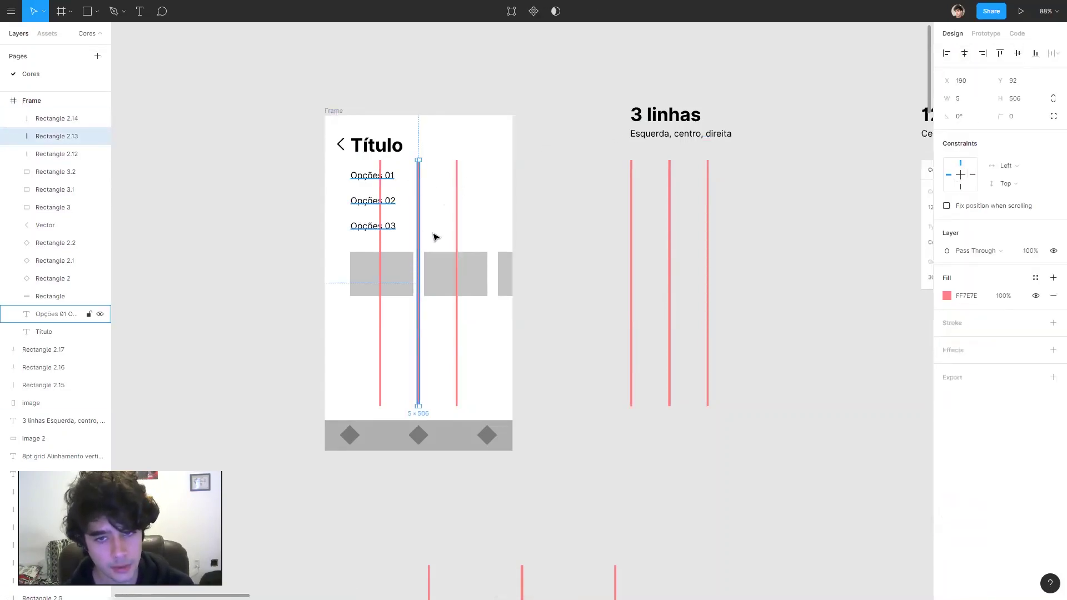
click(459, 225)
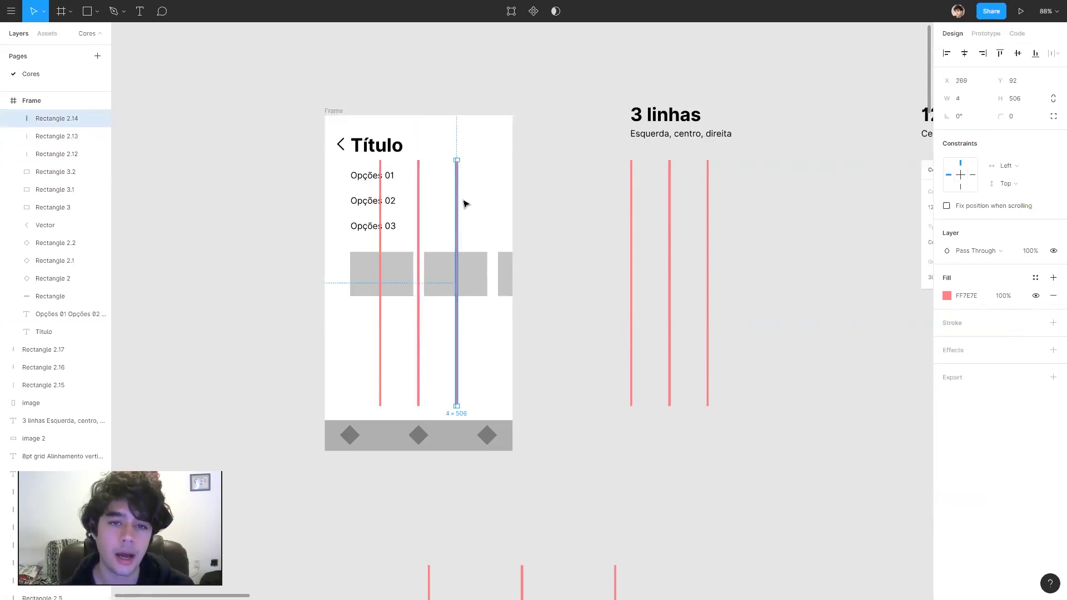
key(alt)
key(shift+Right)
key(shift+Right)
key(shift+Right)
key(shift+Right)
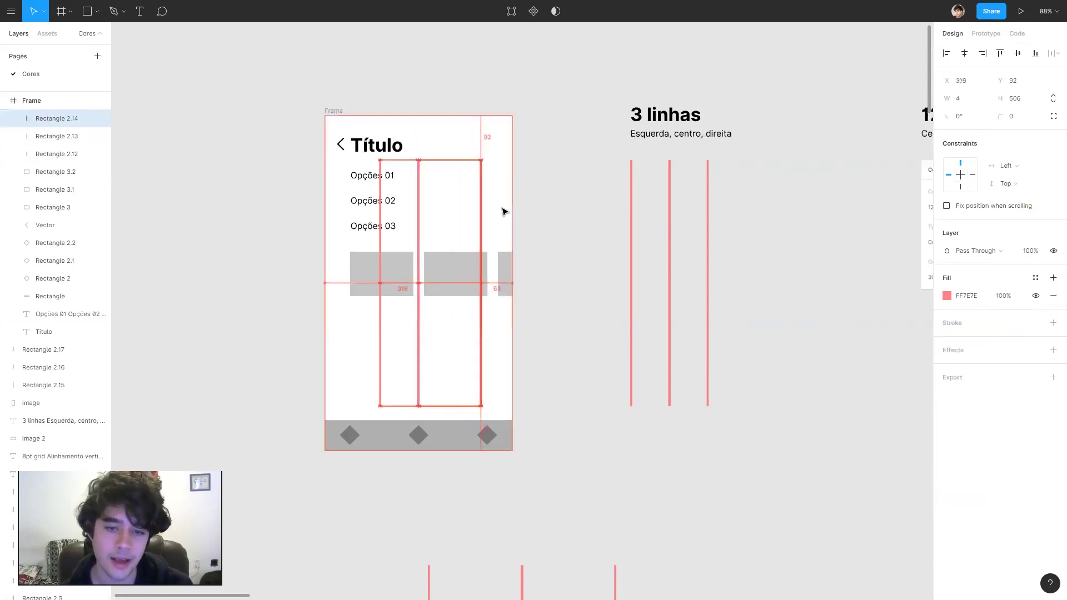
key(shift+Right)
key(shift+Right)
key(shift+Right)
key(Left)
key(alt)
key(Right)
key(Right)
key(Right)
key(Right)
key(Right)
key(Right)
key(Right)
key(Right)
click(381, 339)
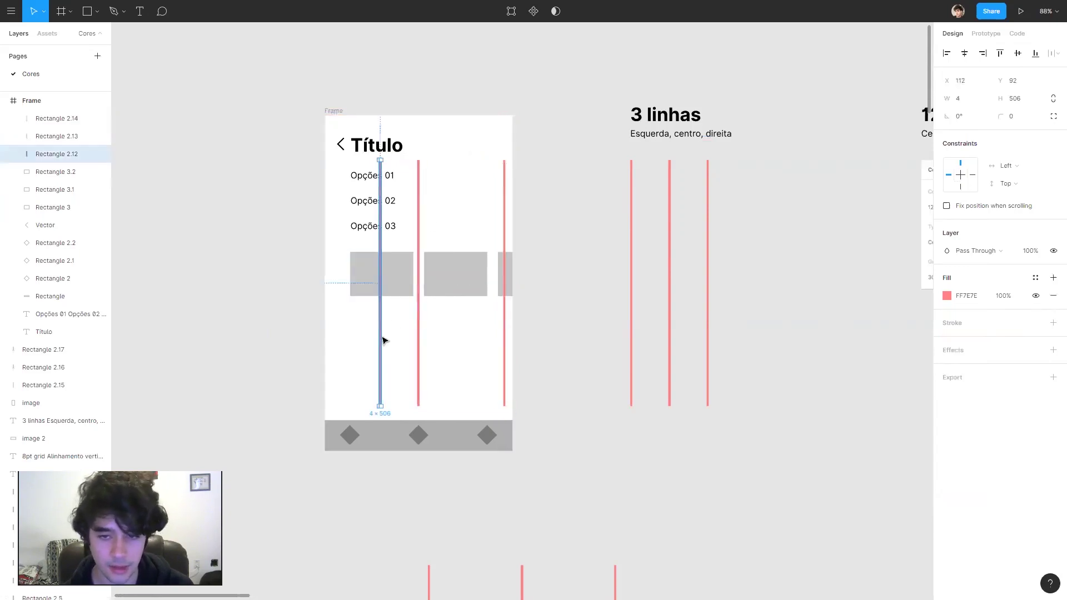
key(shift+Left)
key(shift+Left)
key(shift+Left)
key(shift+Left)
key(shift+Left)
key(shift+Left)
key(Left)
key(Left)
key(Left)
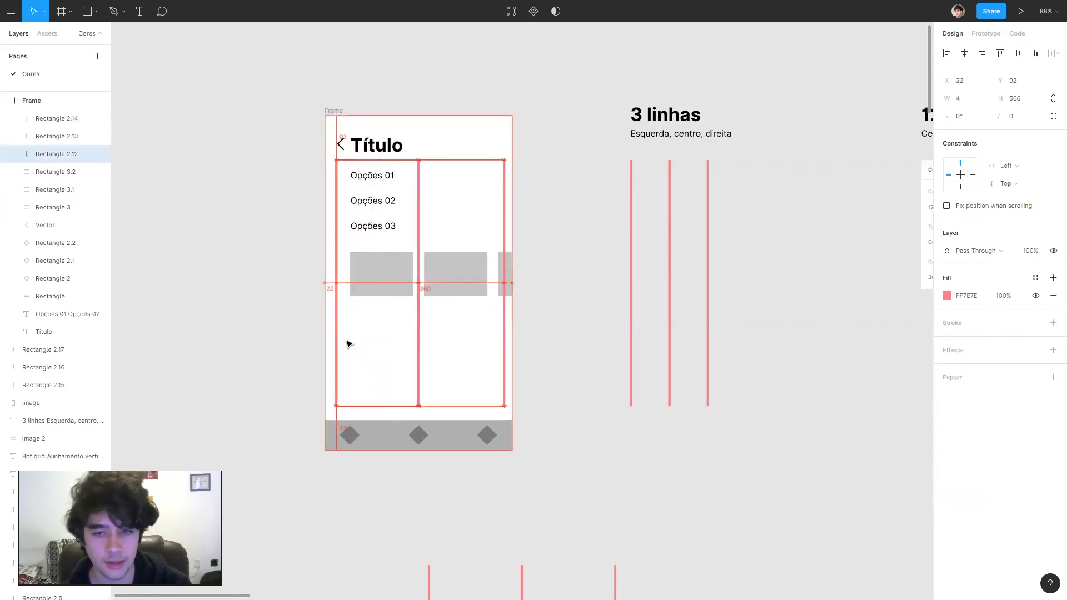
key(Left)
key(Left)
key(Left)
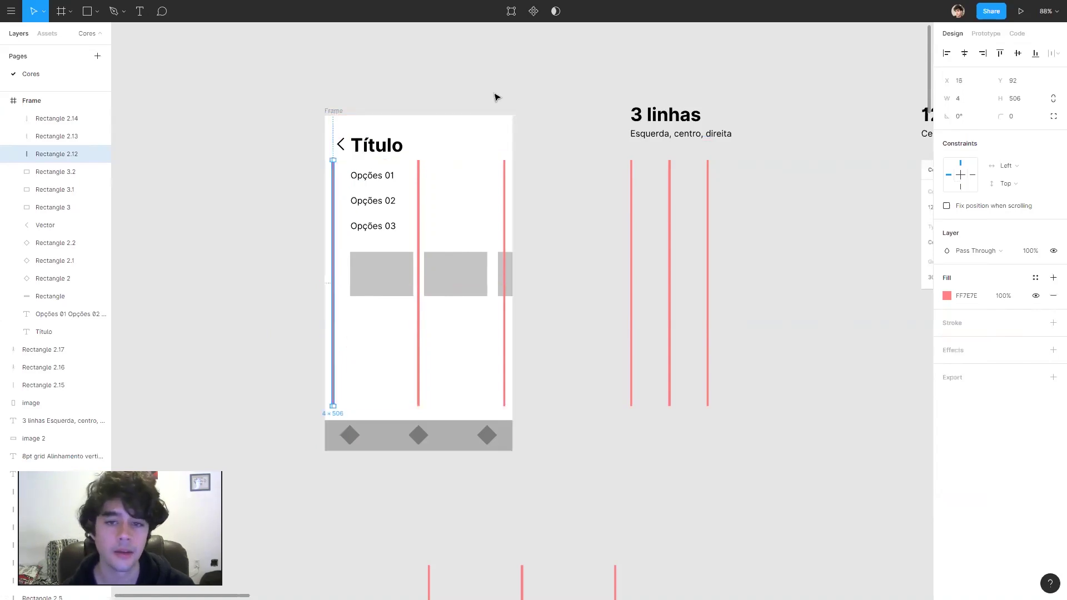
- Stretch all three lines to the frame's full 690 height and group them
shift+click(419, 209)
shift+click(504, 200)
drag(419, 161, 419, 115)
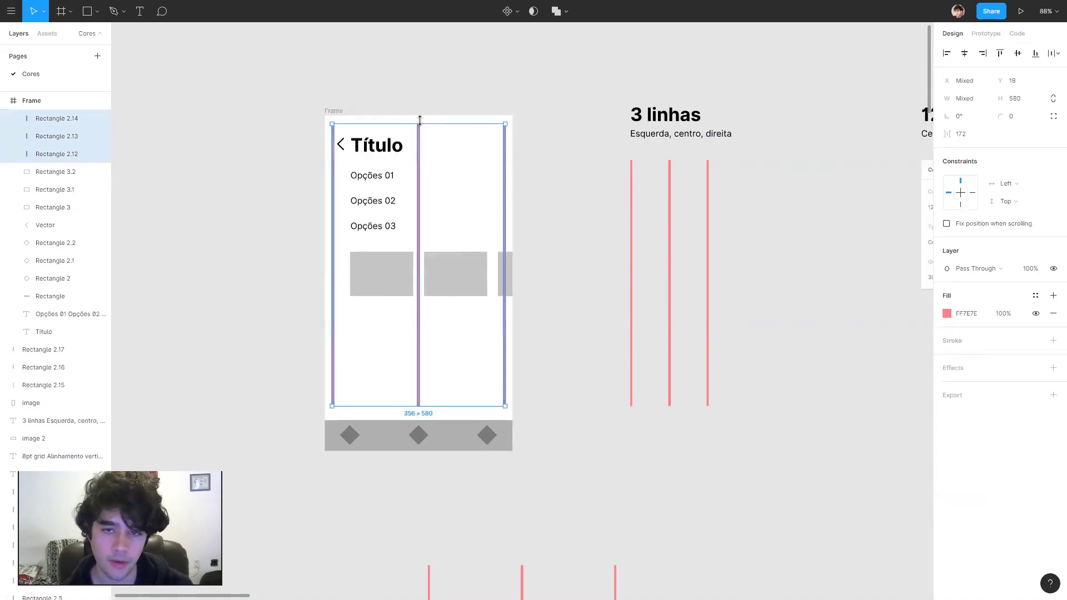
drag(423, 407, 422, 459)
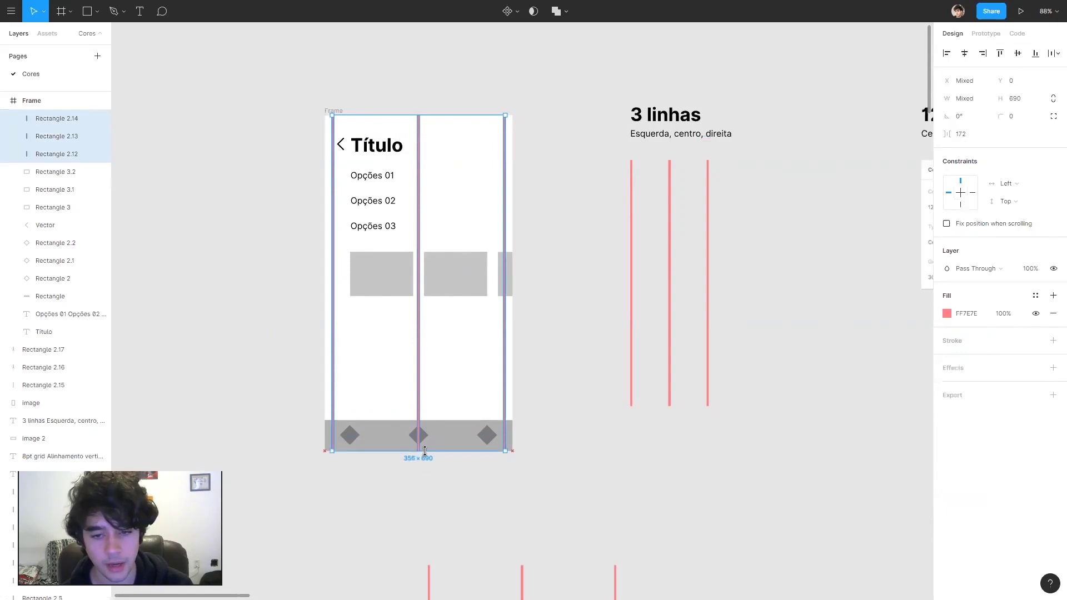
key(ctrl+g)
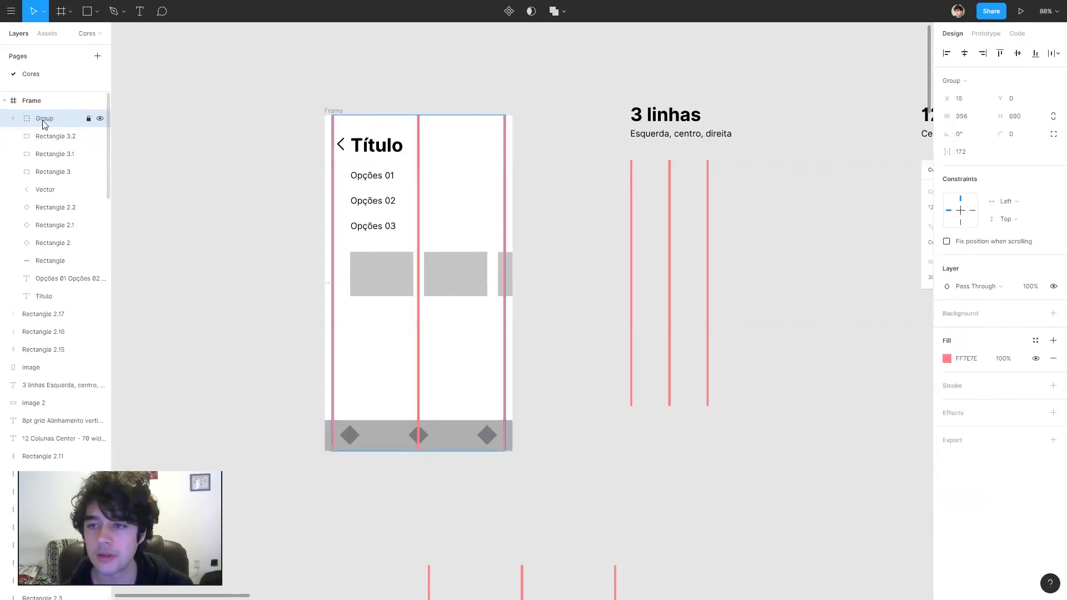
double_click(44, 119)
- Lock the Grids group and align the back arrow with the left grid line
click(88, 118)
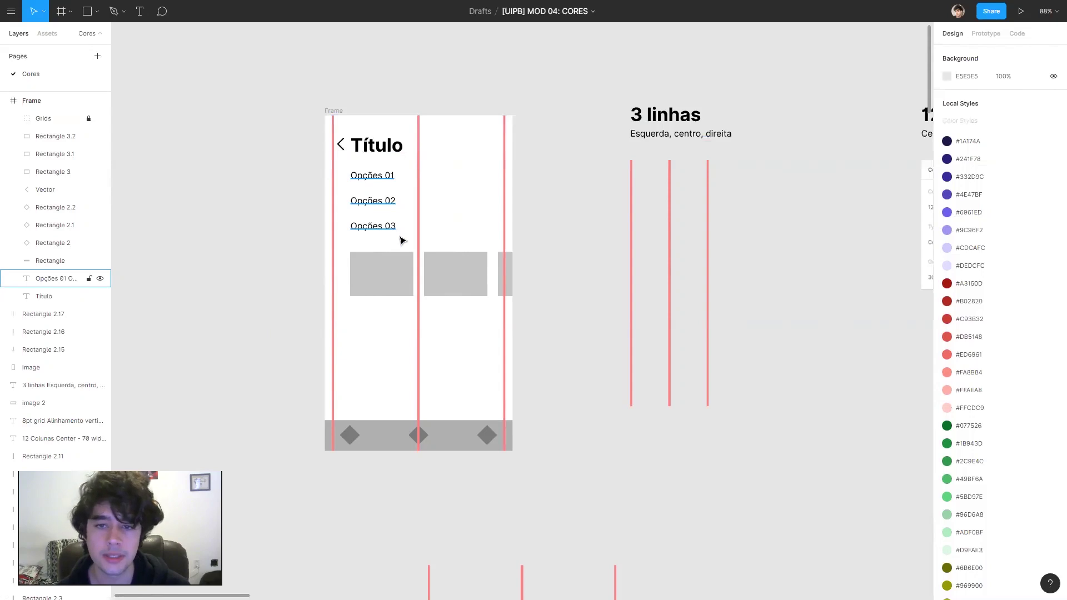
click(402, 240)
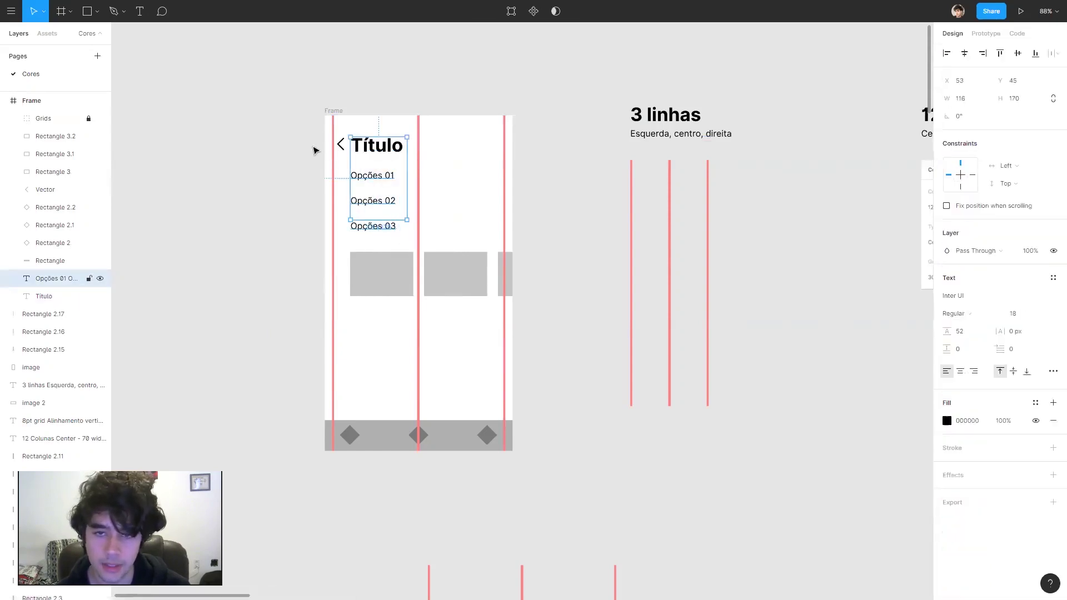
drag(341, 145, 339, 149)
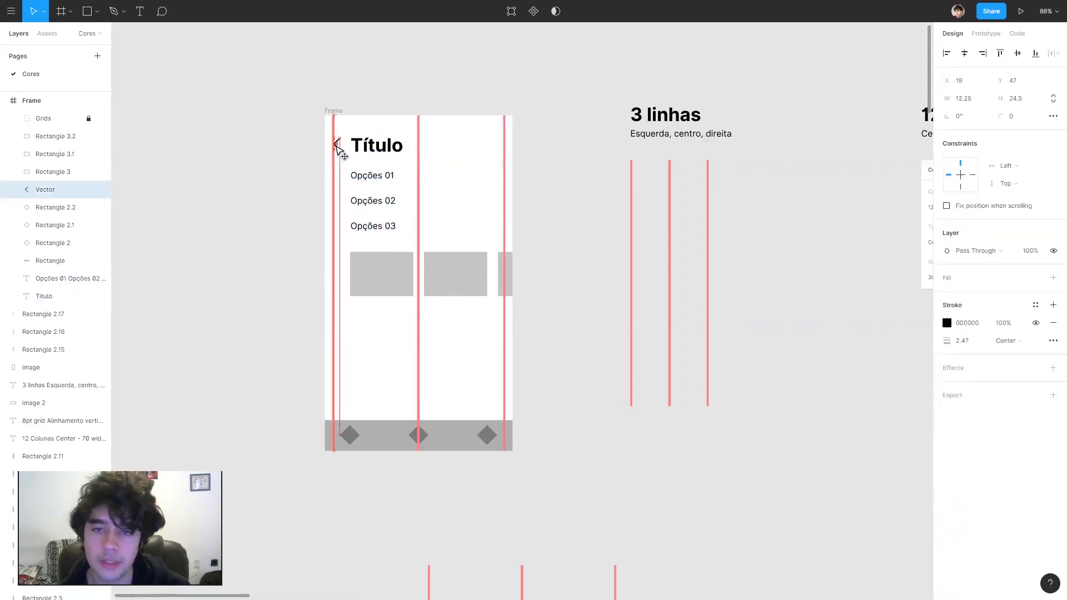
click(395, 211)
click(364, 172)
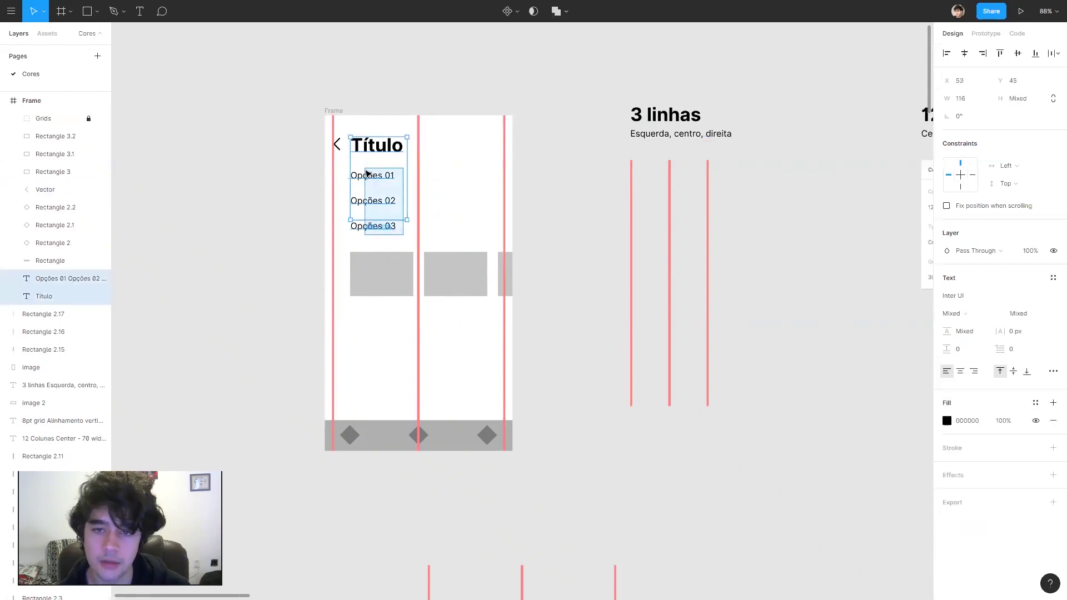
click(398, 178)
click(414, 233)
click(428, 198)
- Shrink the Título box to fit its text and centre it in the frame
click(398, 151)
double_click(409, 167)
click(431, 174)
drag(400, 149, 443, 150)
click(420, 243)
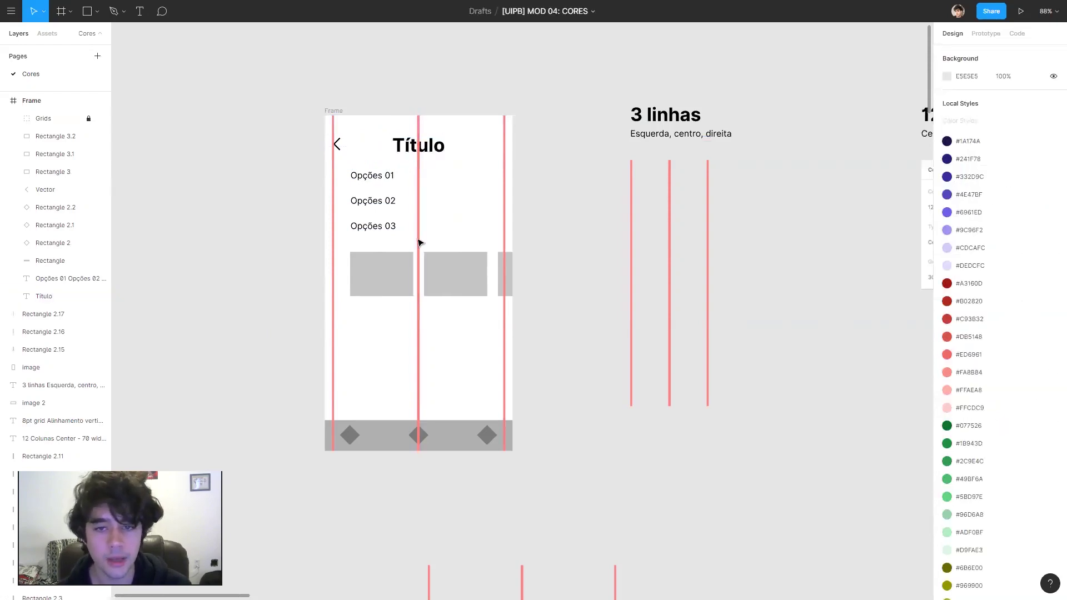
- Move the Opções list aside and line up the three grey boxes at the frame top
click(399, 233)
mouse_move(388, 184)
mouse_down()
mouse_move(363, 357)
mouse_move(388, 378)
mouse_up()
drag(387, 277, 371, 199)
drag(461, 284, 441, 207)
drag(507, 269, 489, 195)
click(489, 307)
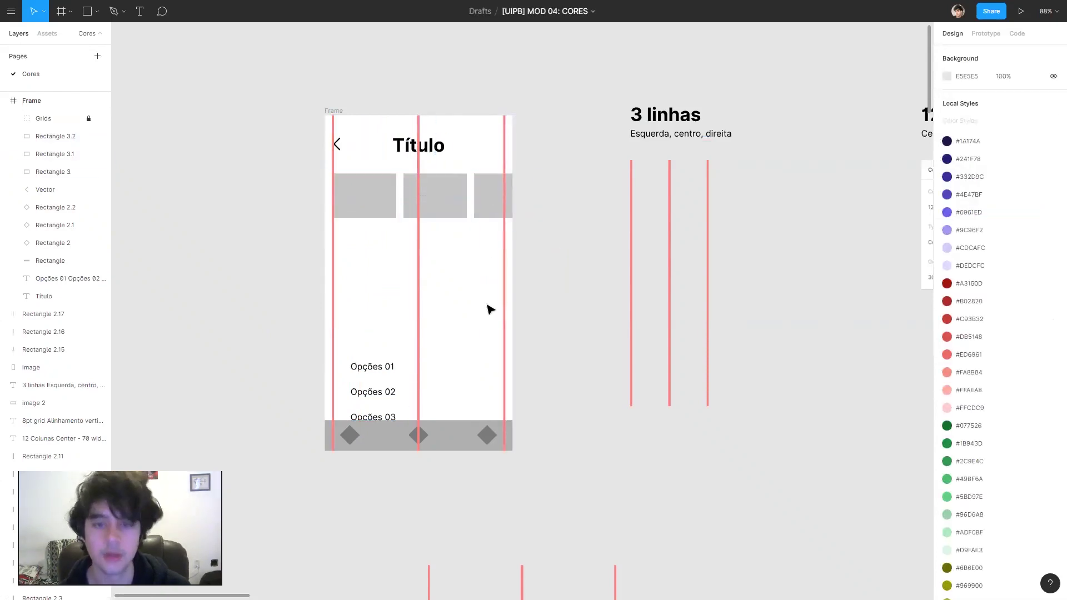
- Place the Opções list just under the grey boxes and delete the duplicate list
click(443, 143)
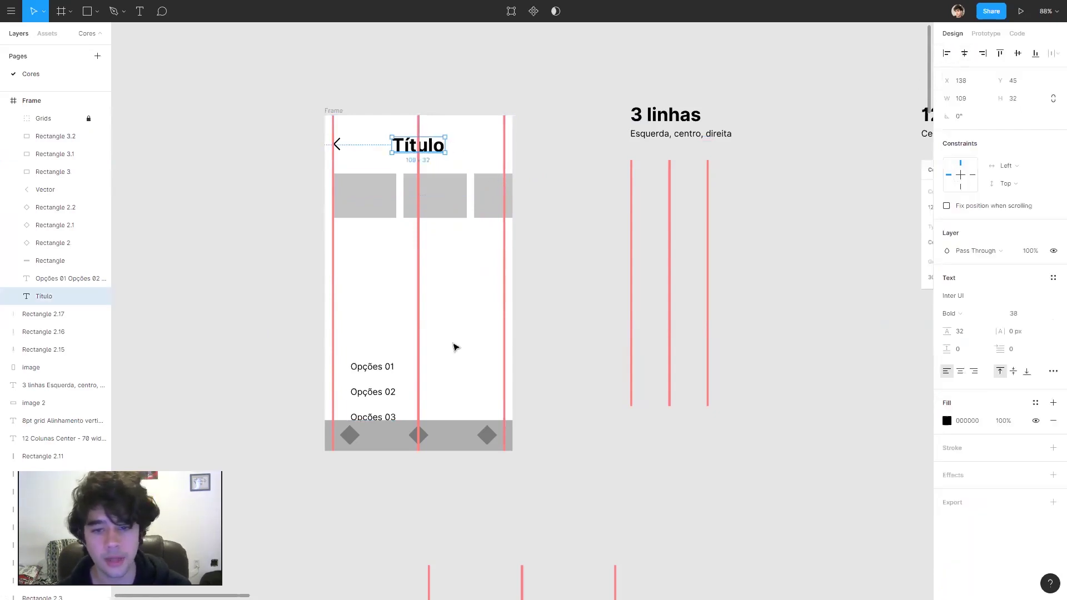
click(368, 340)
mouse_move(368, 340)
mouse_down()
mouse_move(351, 253)
mouse_move(472, 271)
mouse_up()
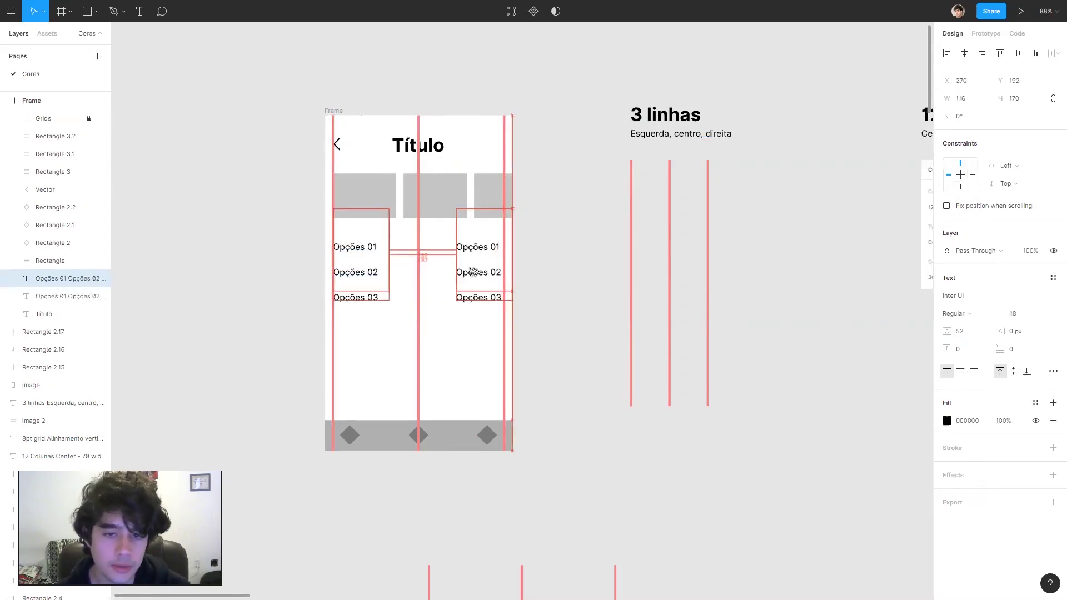
click(485, 376)
click(468, 254)
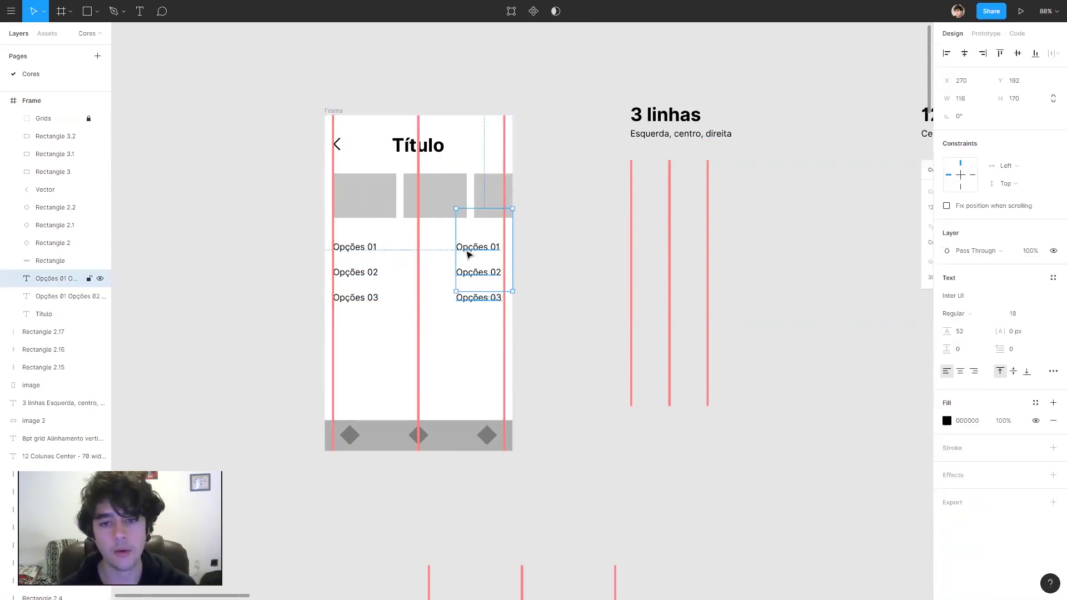
key(Delete)
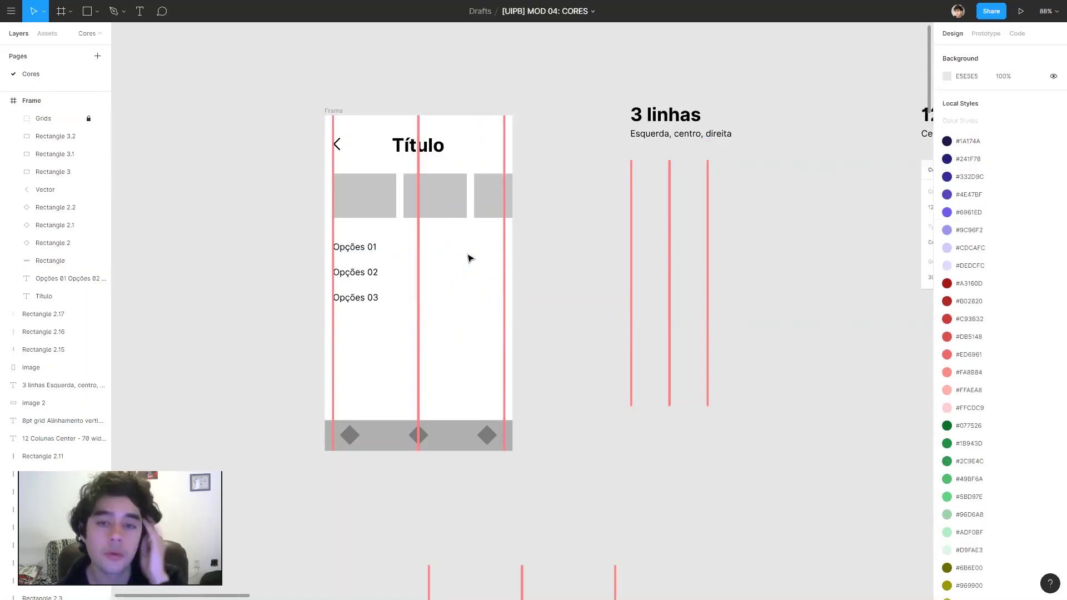
- Inspect the recipe app frame and its red guide lines' distances to the frame edges
scroll(469, 257, down, 3)
scroll(481, 298, down, 6)
drag(577, 522, 559, 394)
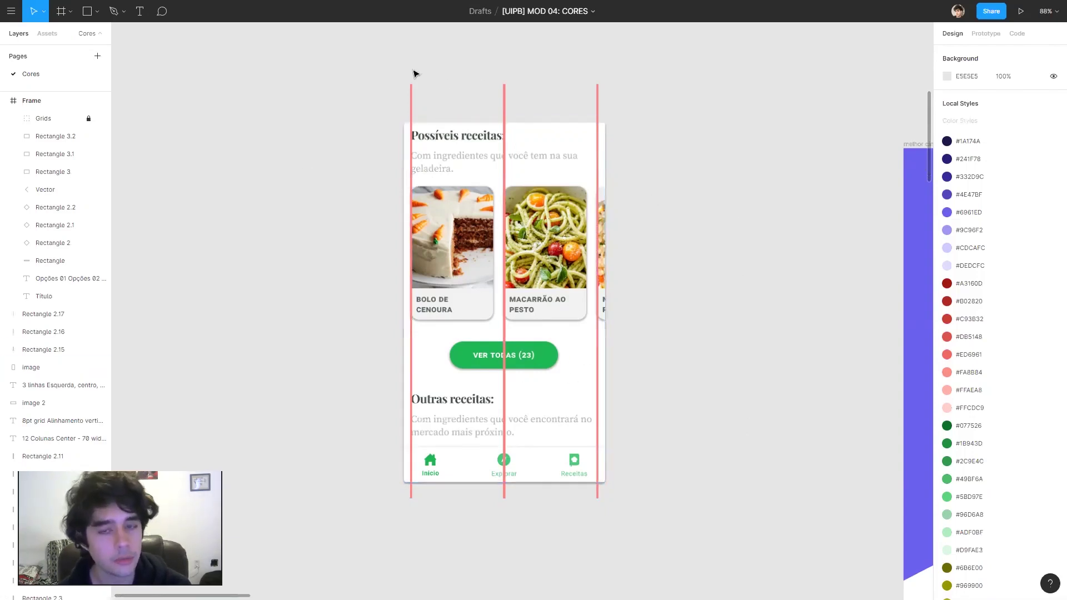
drag(363, 95, 729, 130)
click(738, 130)
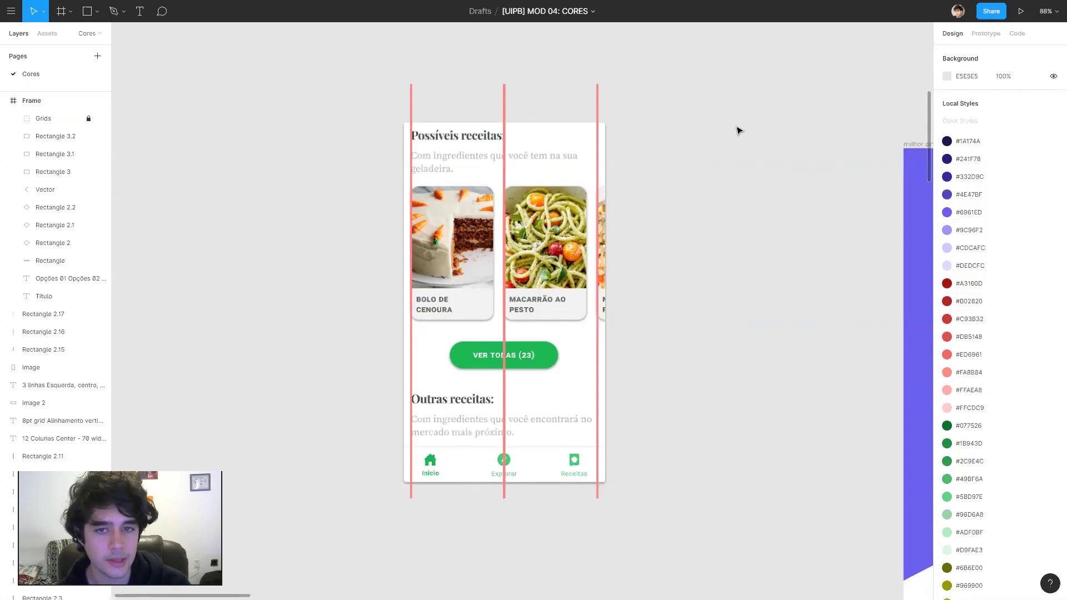
scroll(672, 125, up, 5)
scroll(505, 210, up, 3)
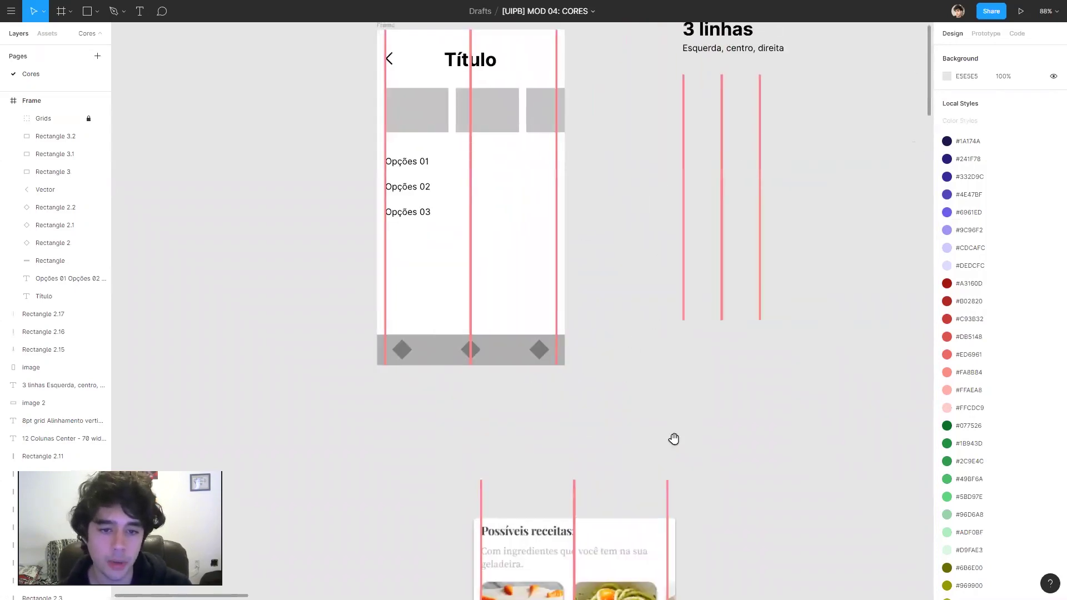
scroll(673, 439, down, 7)
click(567, 84)
click(655, 96)
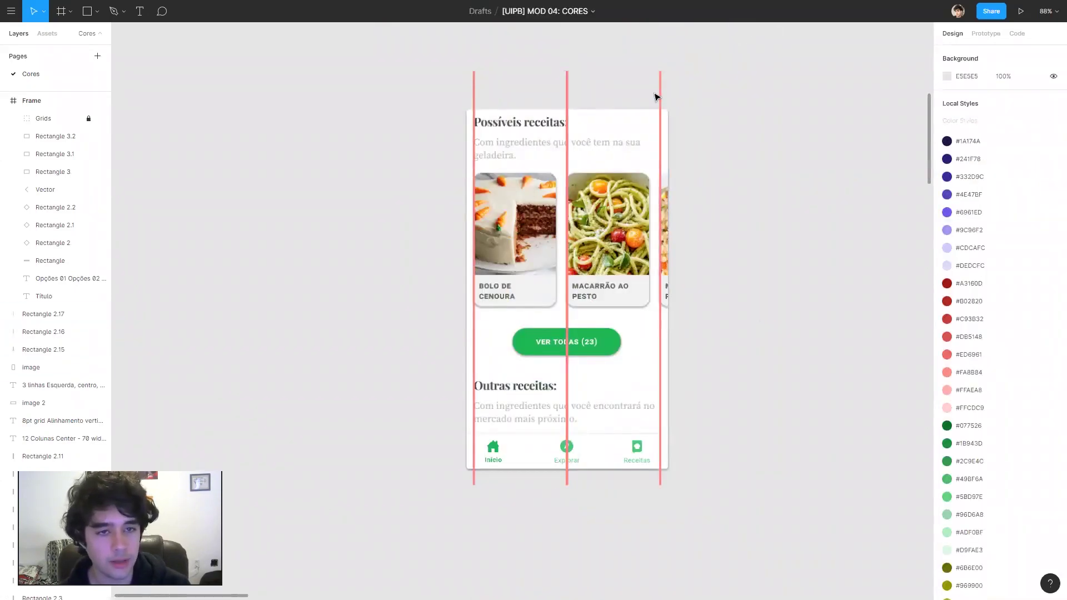
key(alt)
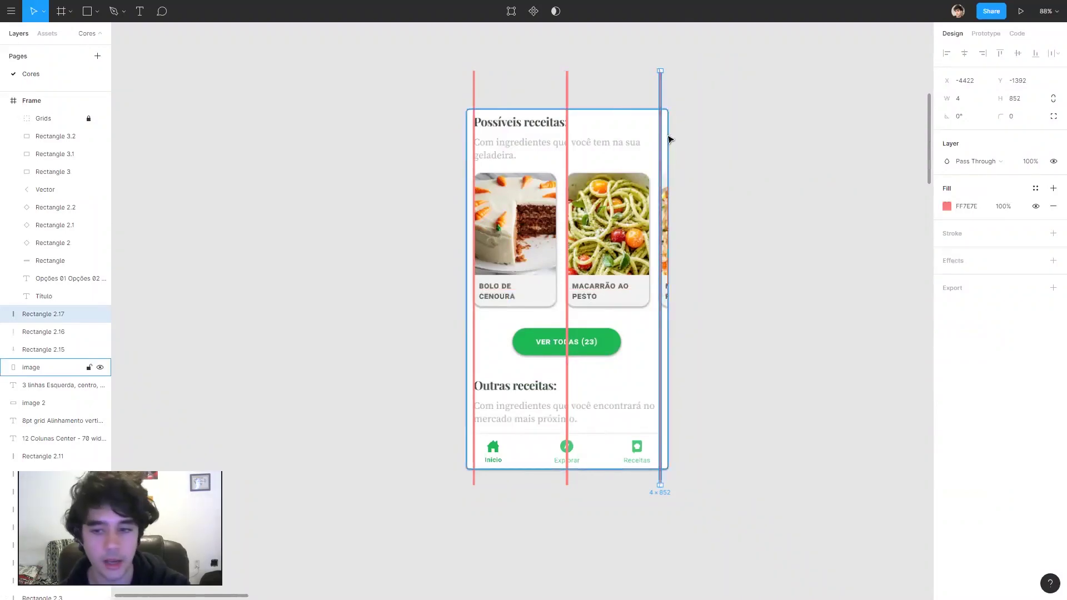
click(521, 91)
- Pan right to the 12 Colunas example and its Columns settings image
scroll(369, 281, up, 5)
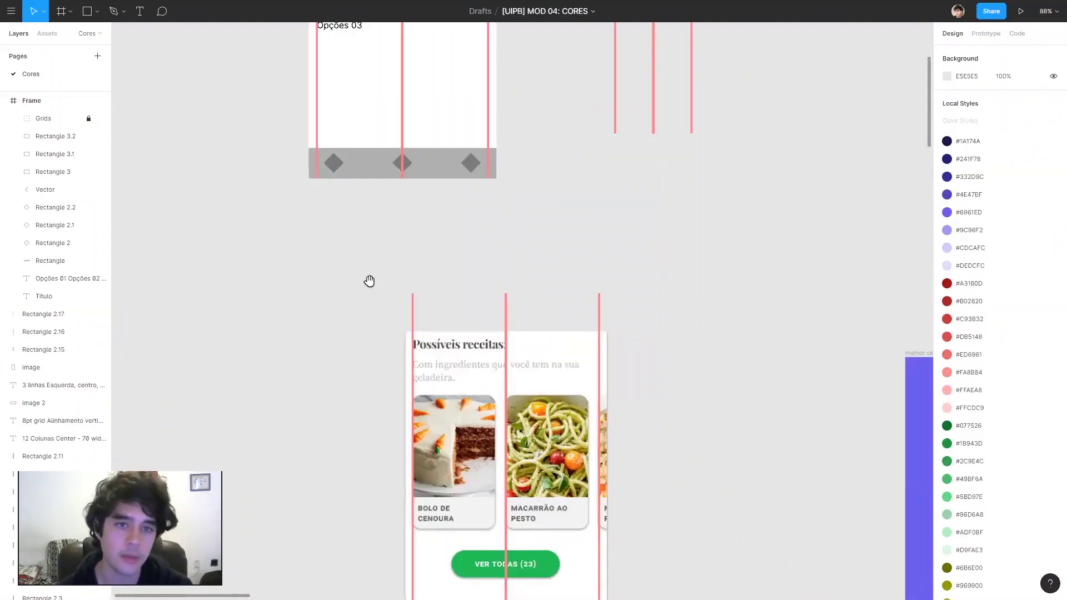
scroll(534, 194, up, 5)
scroll(534, 194, up, 3)
scroll(533, 193, right, 2)
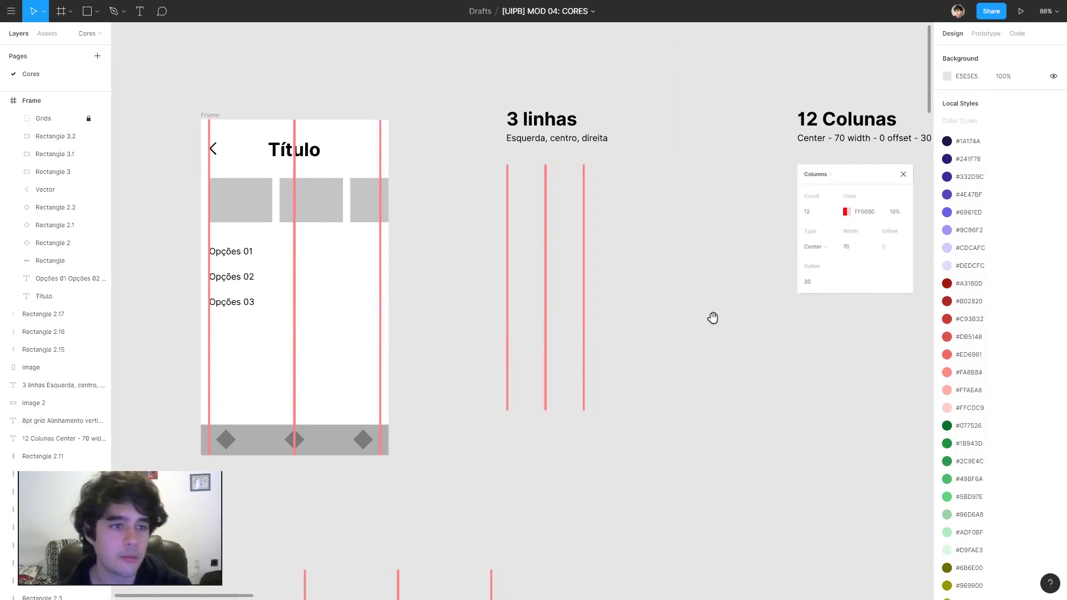
scroll(712, 316, right, 10)
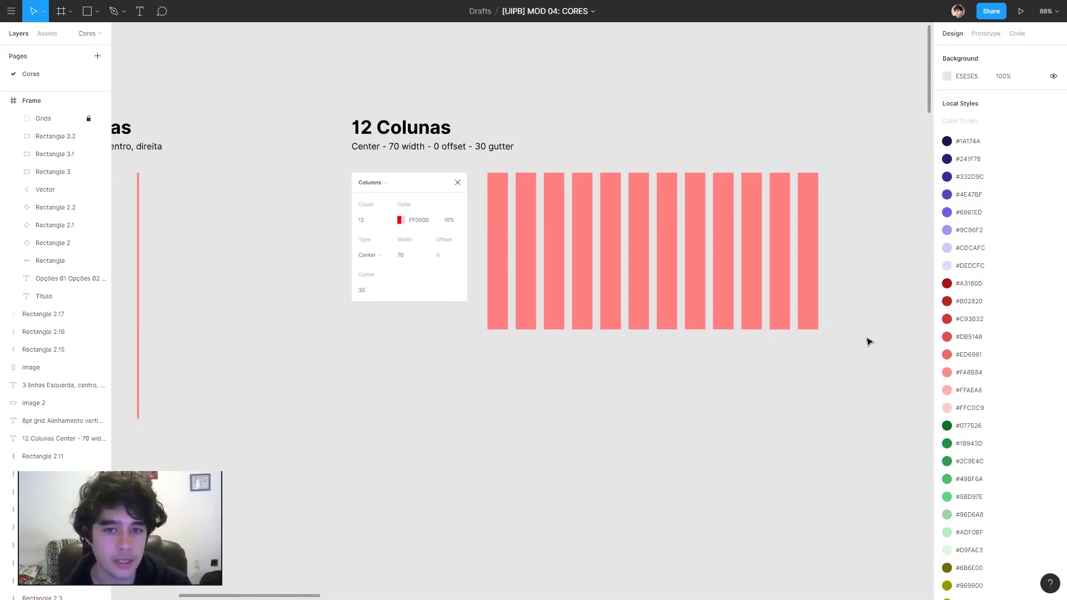
drag(854, 349, 612, 316)
click(480, 377)
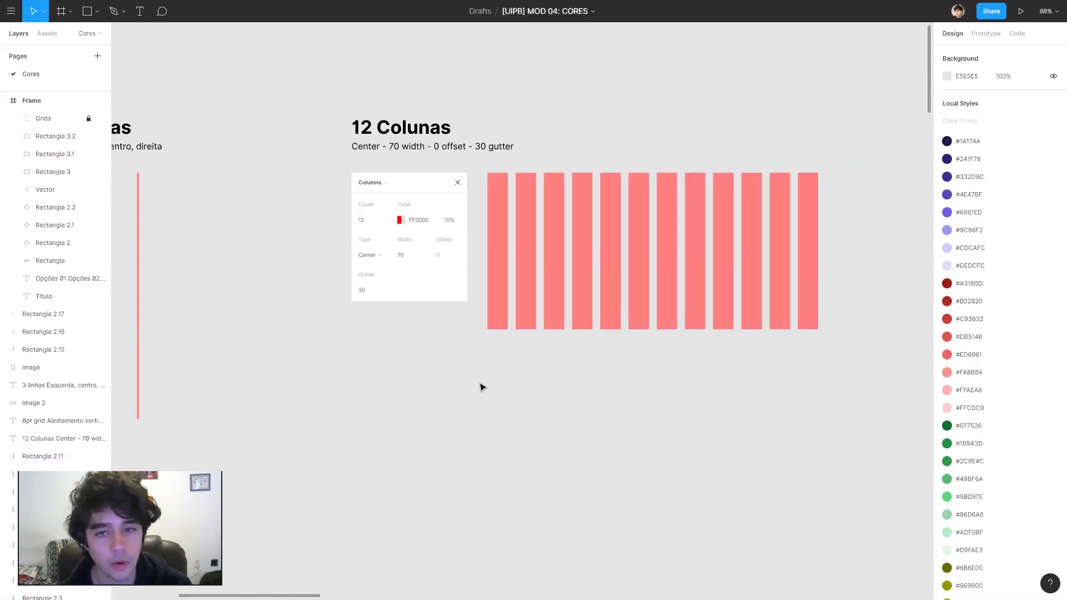
click(434, 294)
click(456, 384)
scroll(338, 224, up, 3)
scroll(338, 224, up, 2)
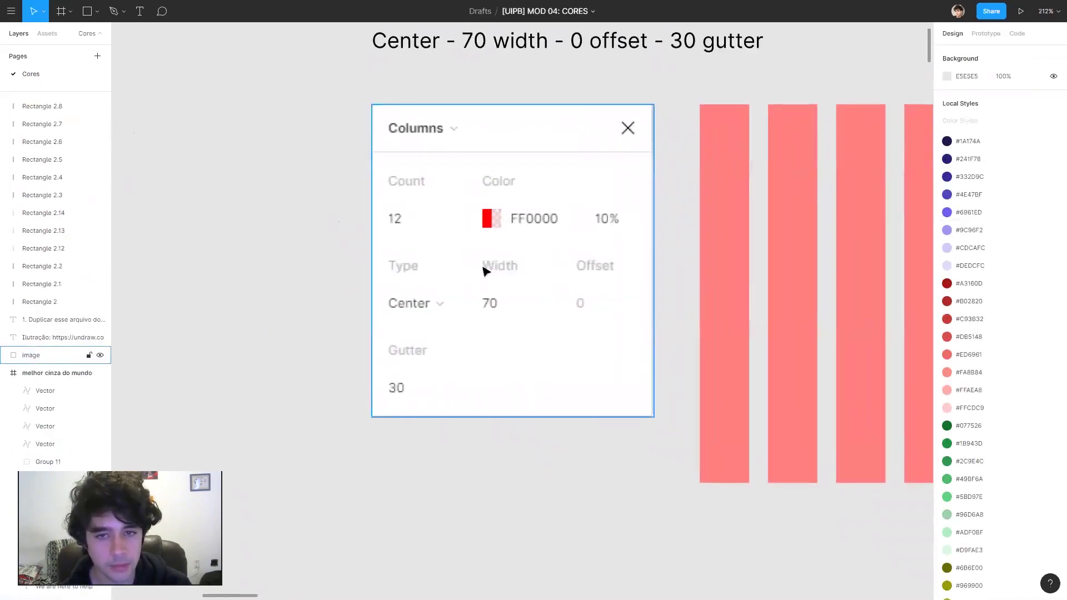
click(541, 233)
scroll(564, 267, down, 5)
click(560, 350)
scroll(536, 157, down, 5)
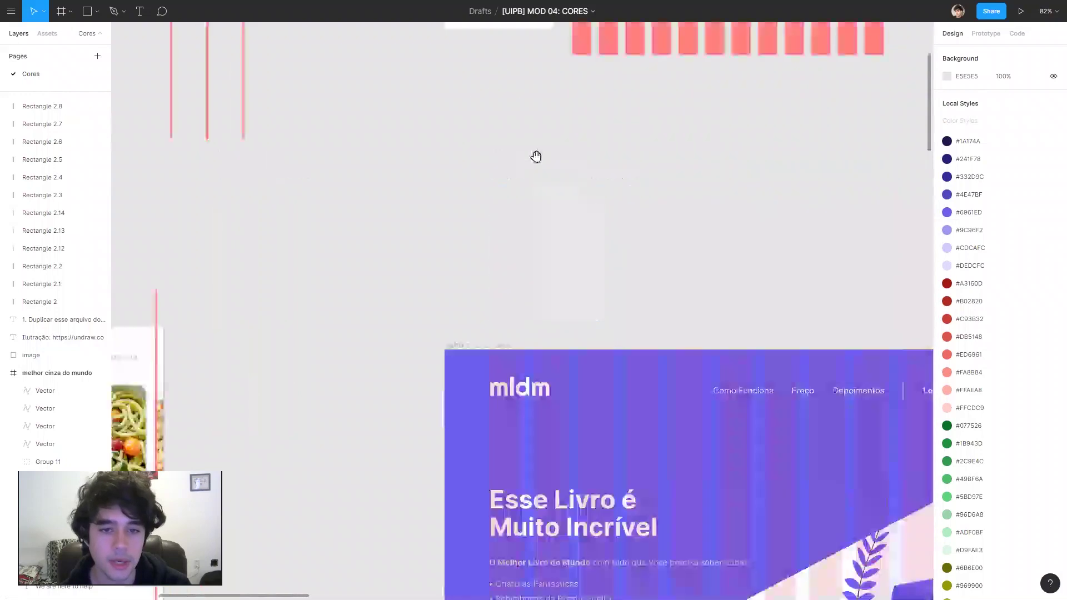
scroll(403, 338, right, 3)
click(333, 356)
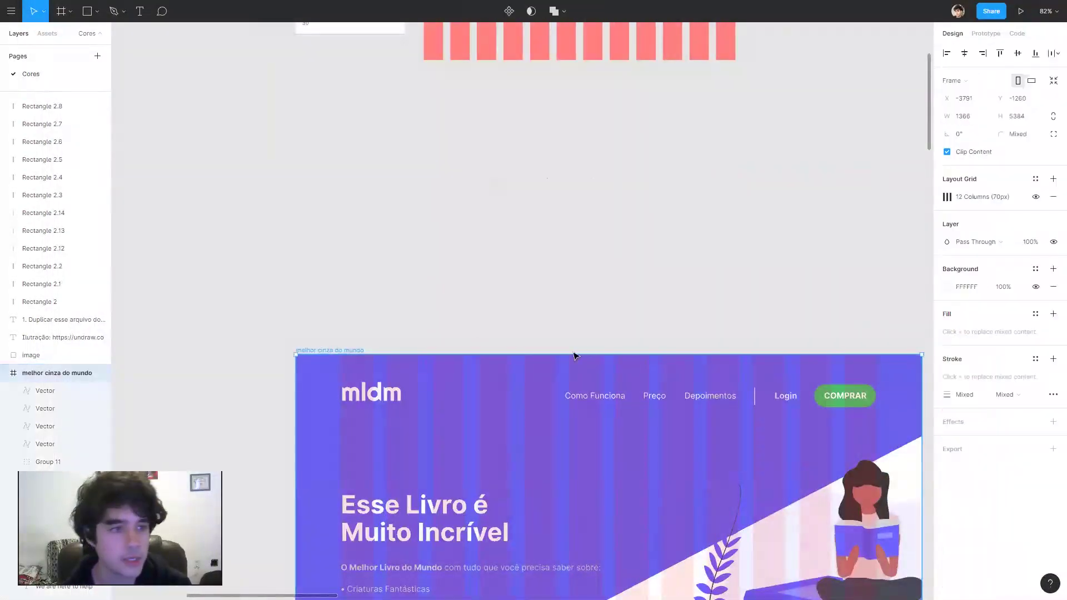
click(1051, 179)
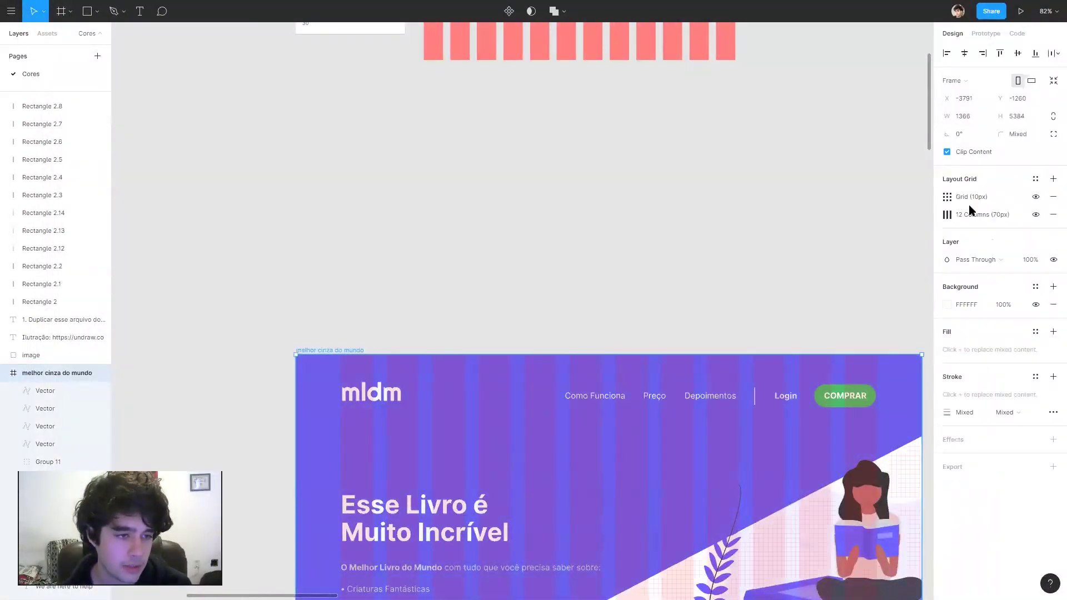
click(946, 196)
click(817, 199)
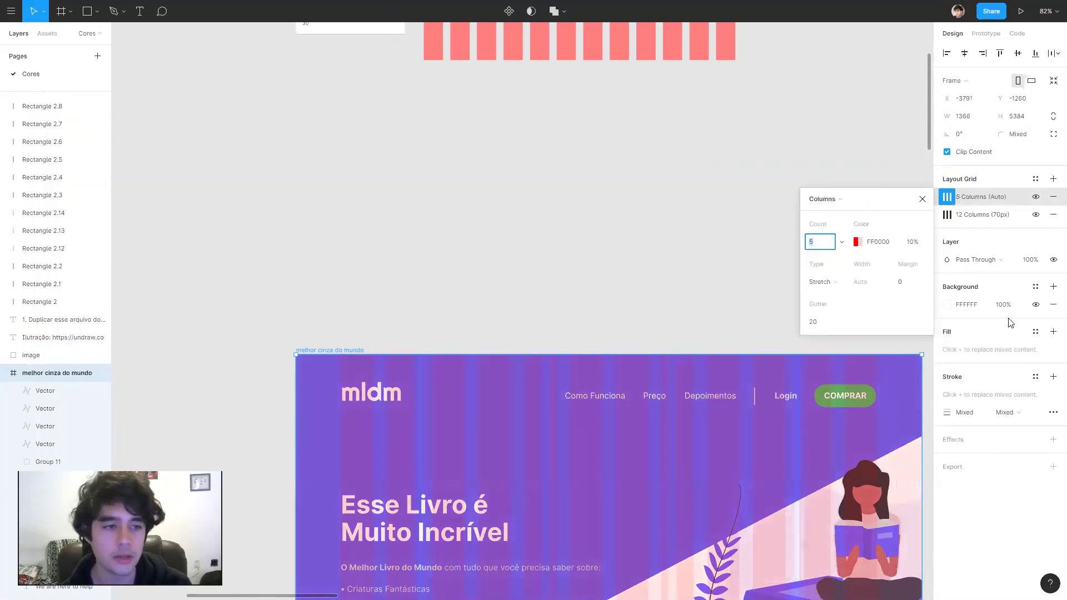
click(1051, 215)
click(547, 308)
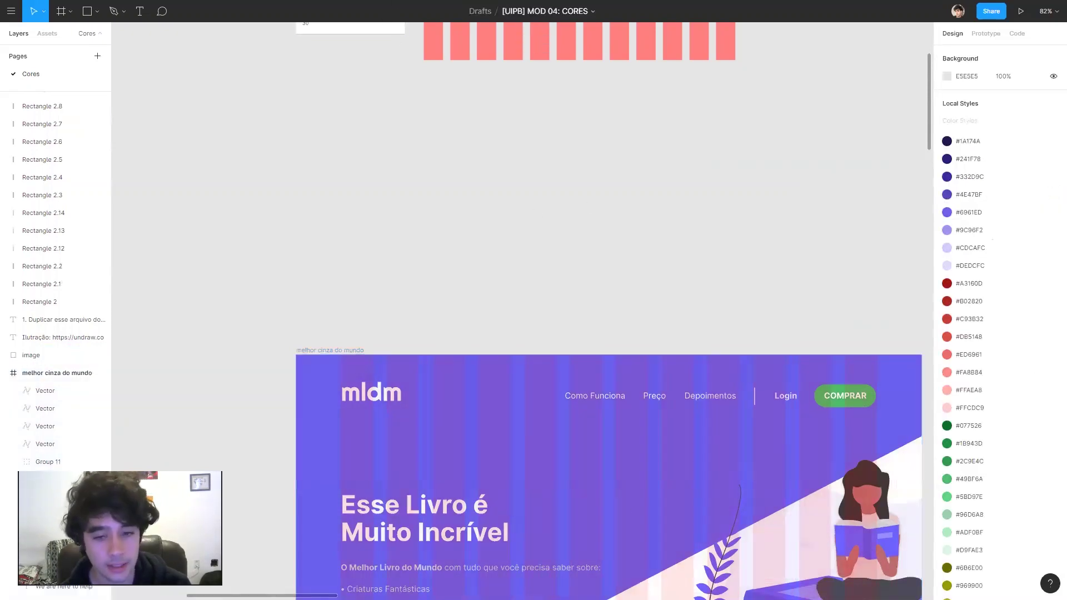
- Hide the landing page frame's 12-column layout grid
scroll(664, 507, down, 5)
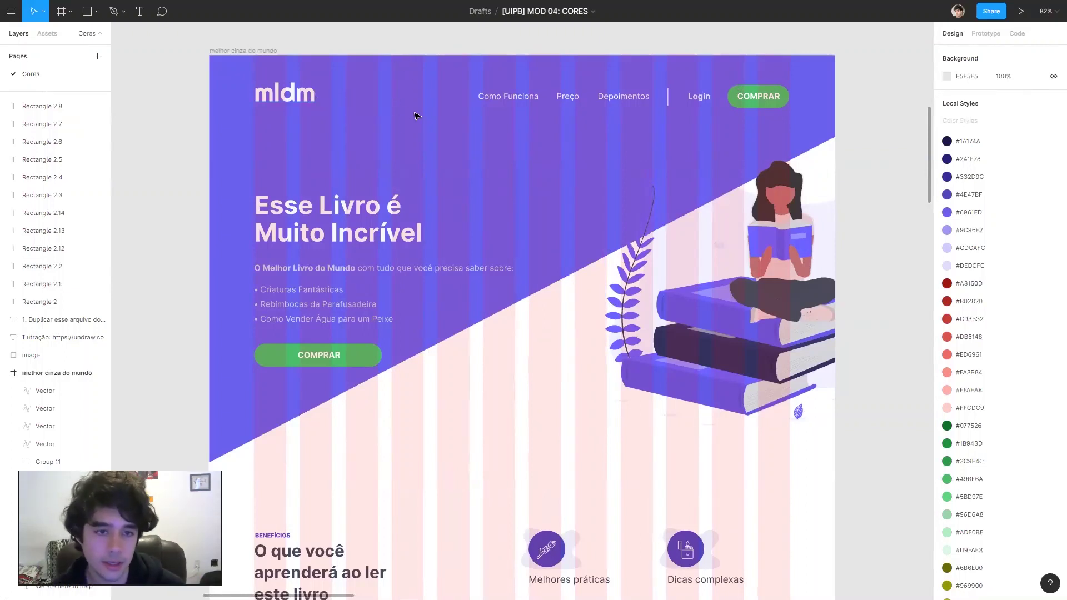
scroll(720, 190, down, 1)
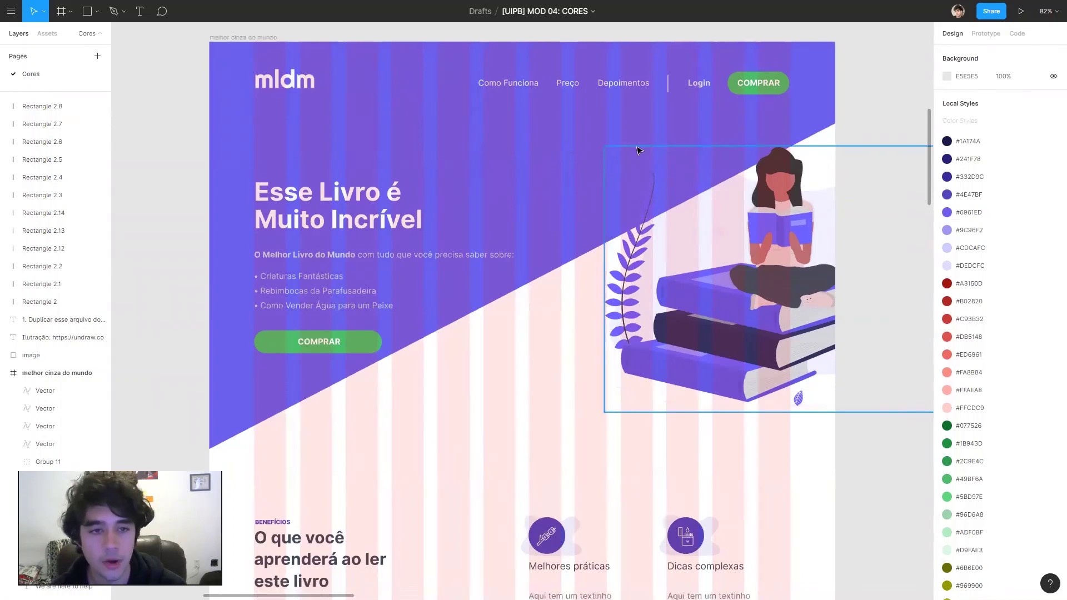
scroll(639, 150, down, 2)
scroll(693, 167, down, 3)
scroll(534, 181, down, 1)
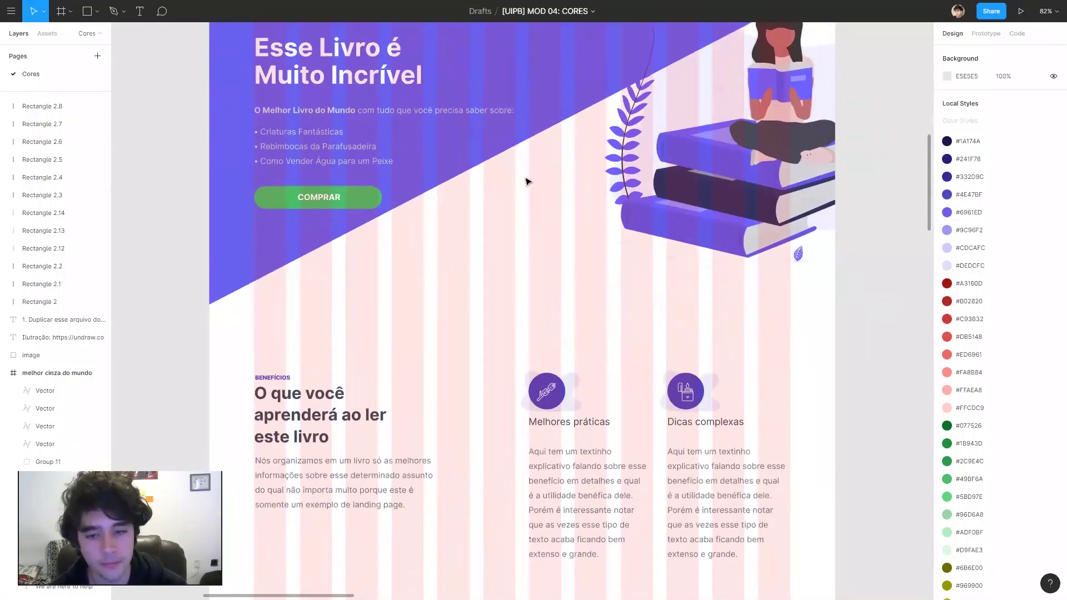
scroll(531, 166, down, 4)
scroll(428, 102, down, 1)
scroll(527, 297, down, 1)
scroll(884, 383, down, 1)
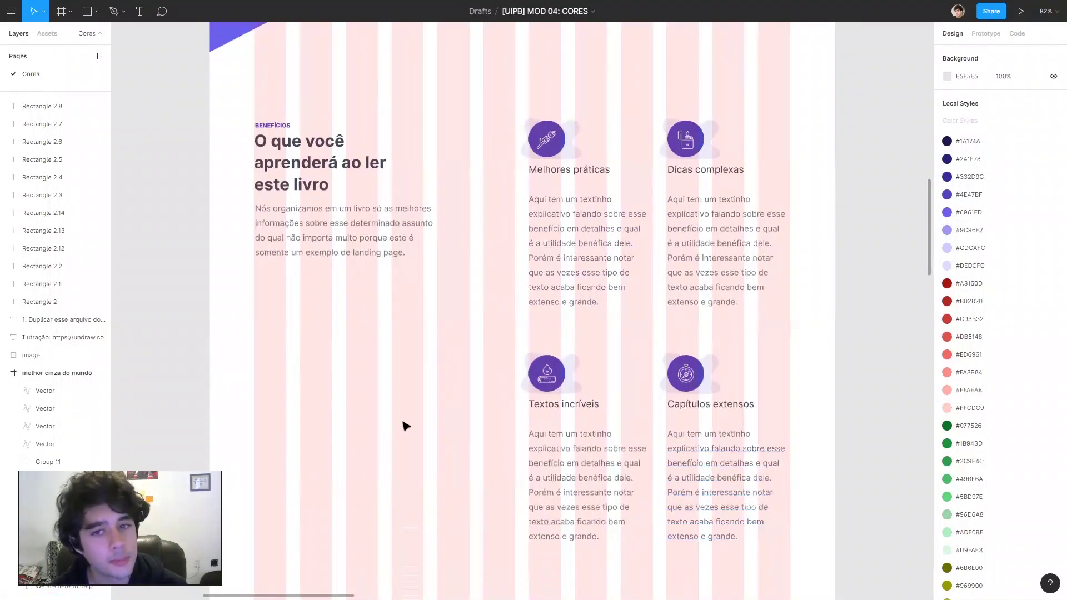
scroll(721, 527, down, 2)
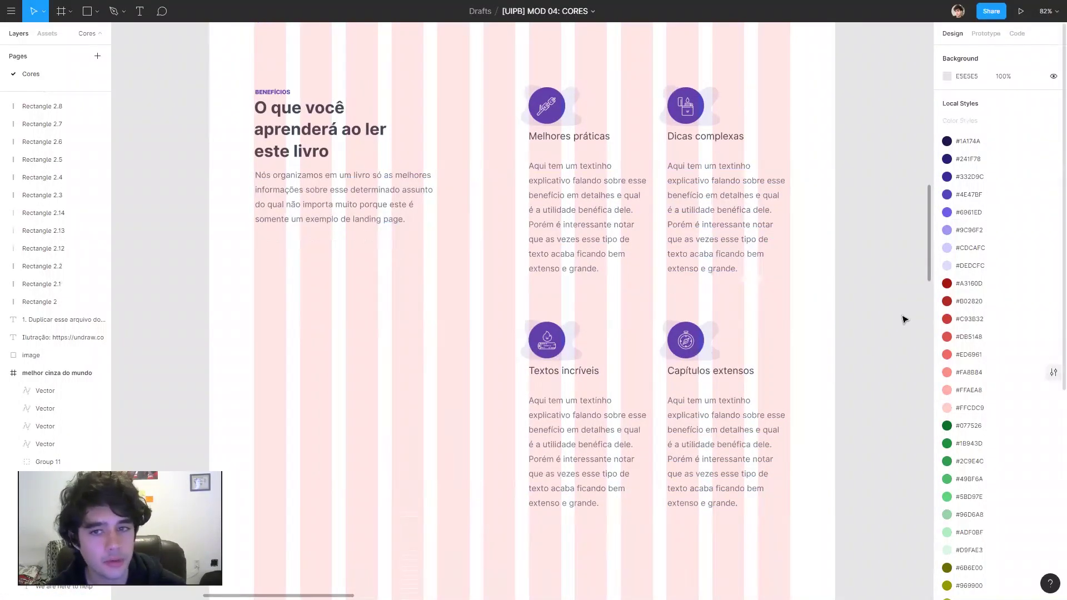
scroll(504, 78, up, 10)
scroll(319, 105, up, 2)
click(219, 83)
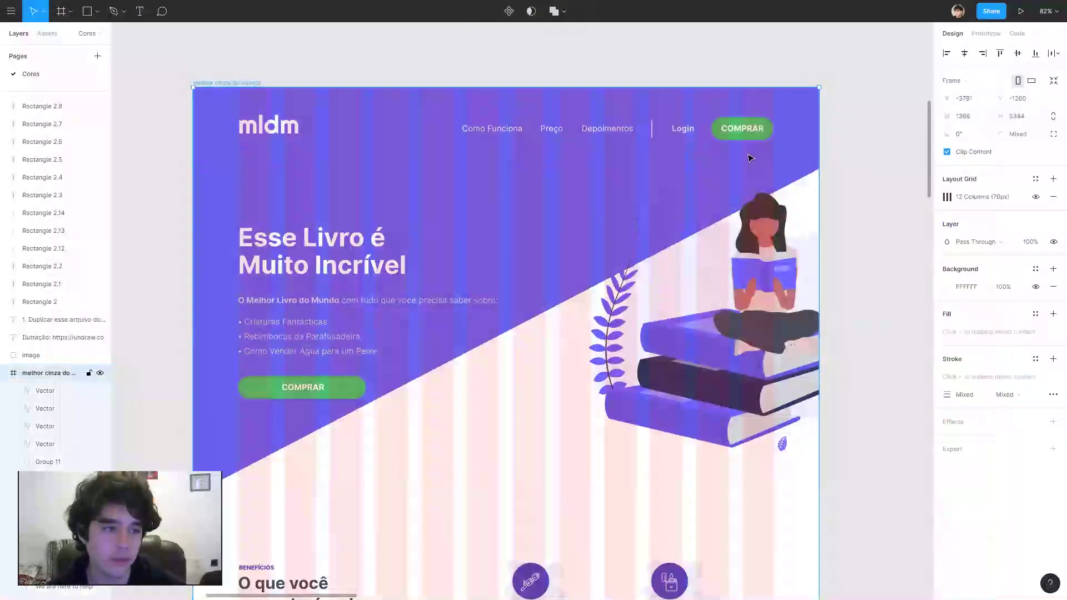
click(1035, 197)
click(866, 507)
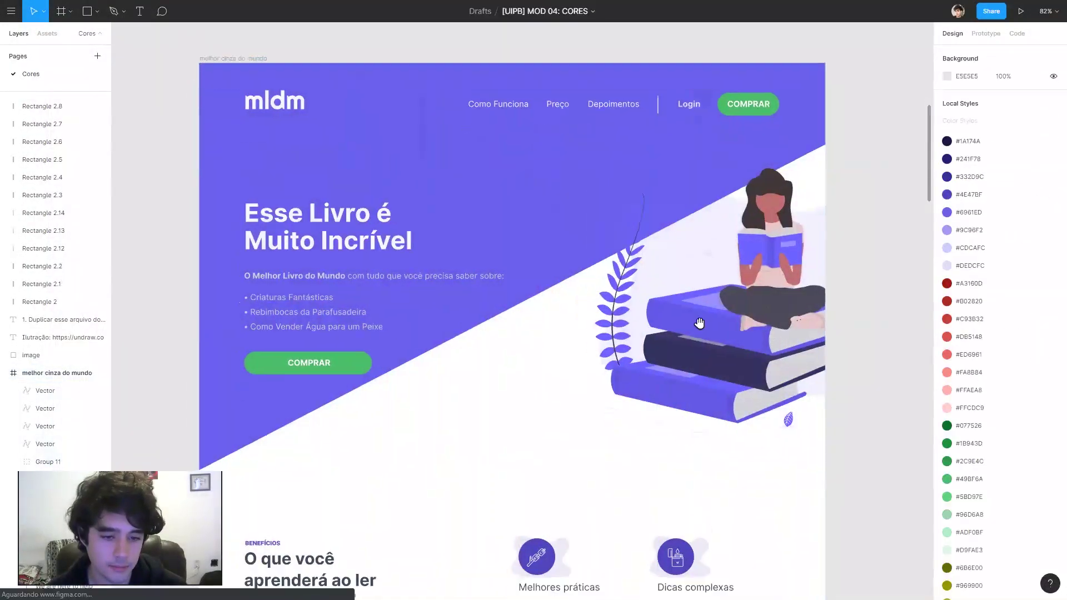
- Turn the 12-column layout grid back on for the landing page frame
scroll(711, 250, down, 10)
scroll(723, 163, down, 3)
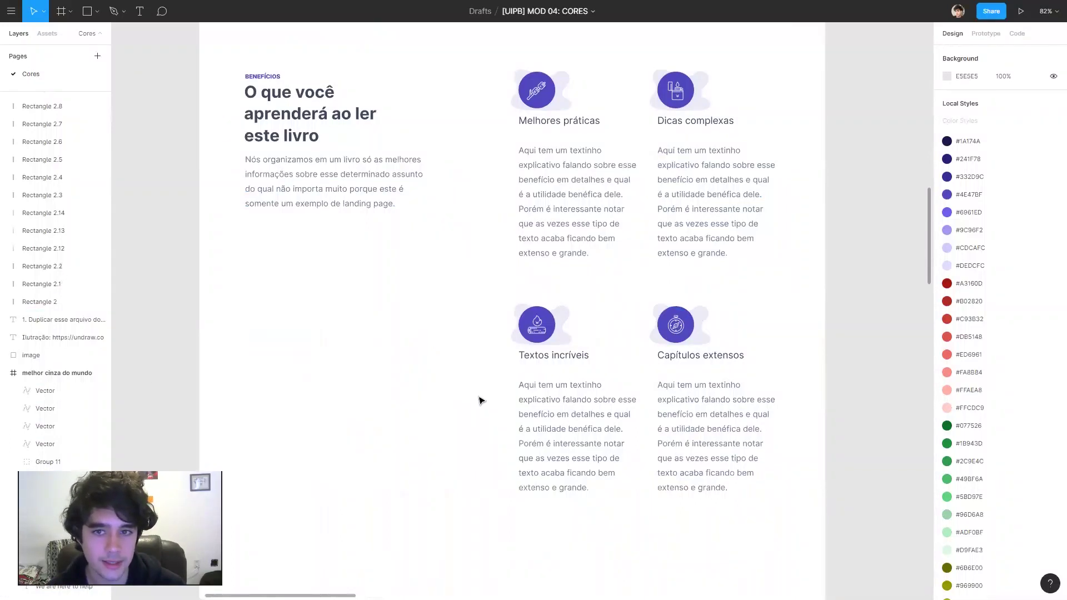
scroll(412, 95, up, 8)
scroll(228, 62, up, 2)
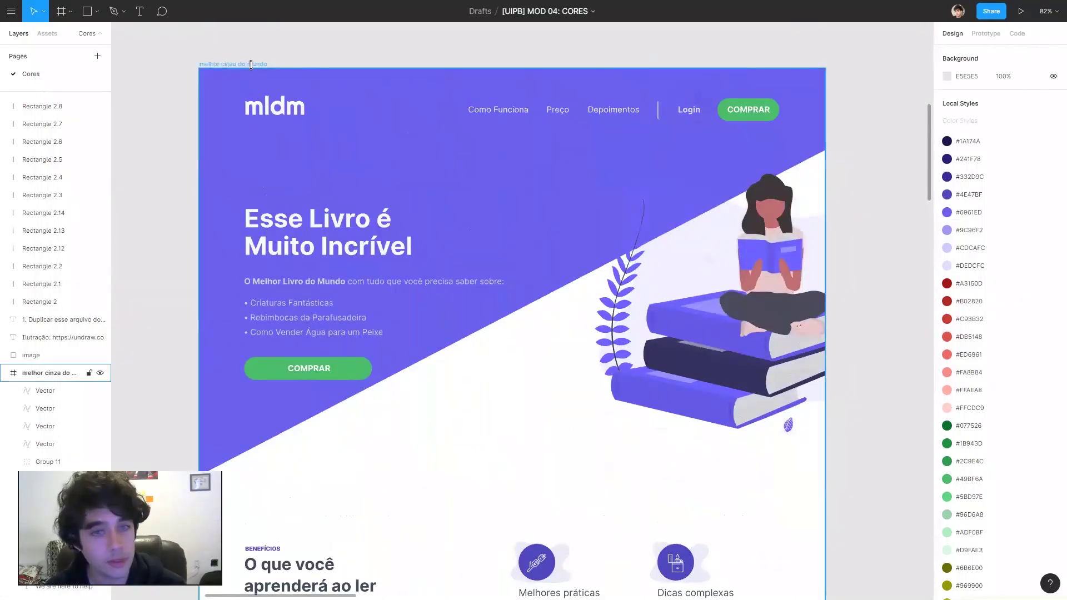
click(250, 65)
click(1036, 196)
click(523, 46)
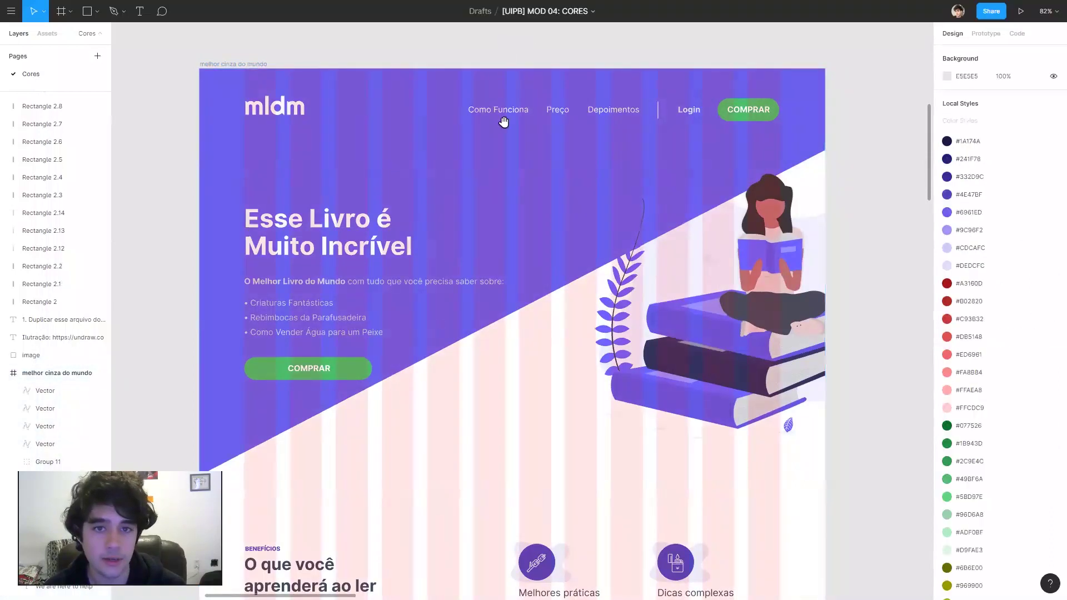
scroll(261, 229, up, 8)
scroll(393, 293, up, 3)
scroll(393, 292, left, 3)
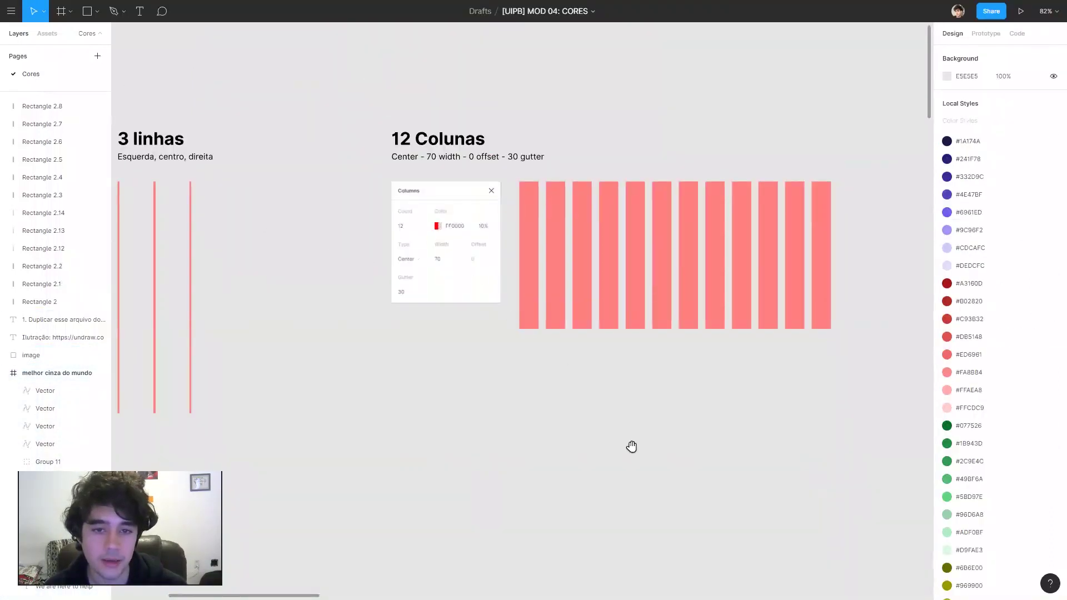
- Nudge the 'Depoimentos dos leitores' title and intro paragraph 2px left onto the column
scroll(631, 446, down, 10)
scroll(647, 578, down, 5)
scroll(597, 257, down, 5)
scroll(589, 452, down, 5)
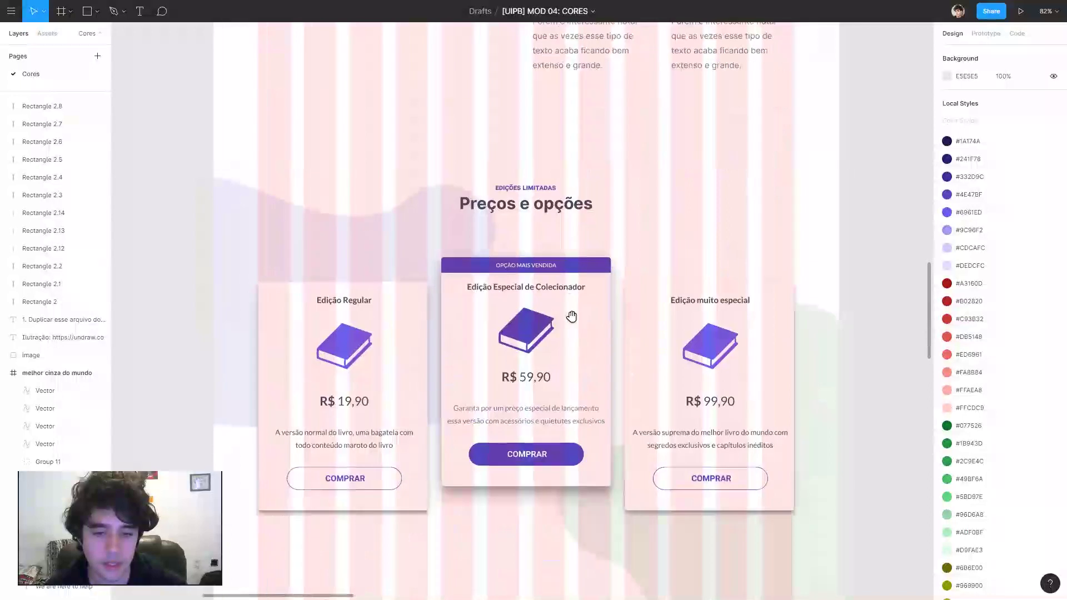
scroll(571, 316, down, 3)
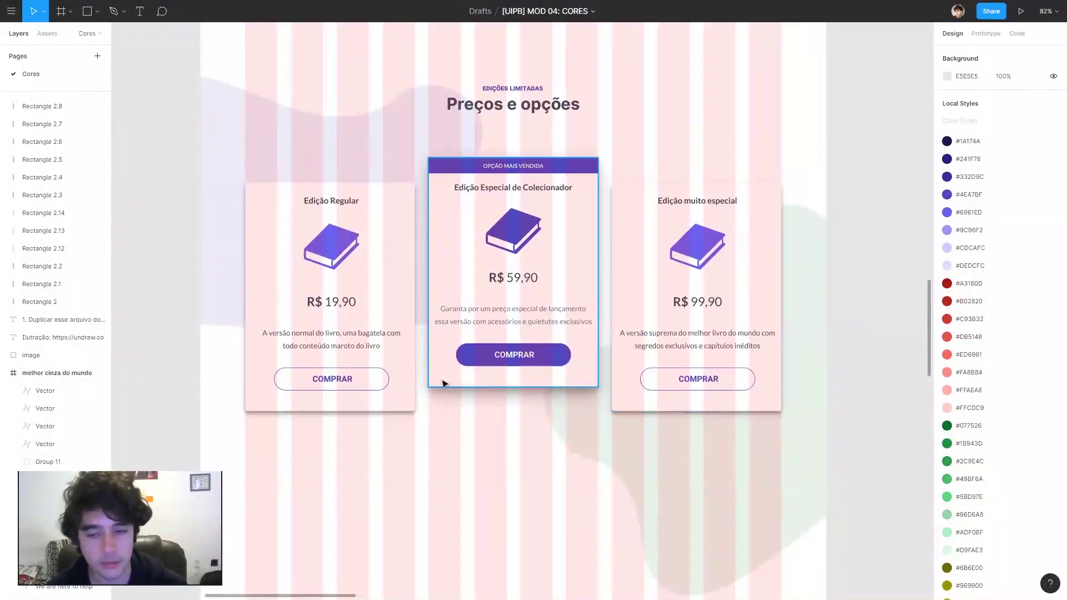
mouse_move(968, 301)
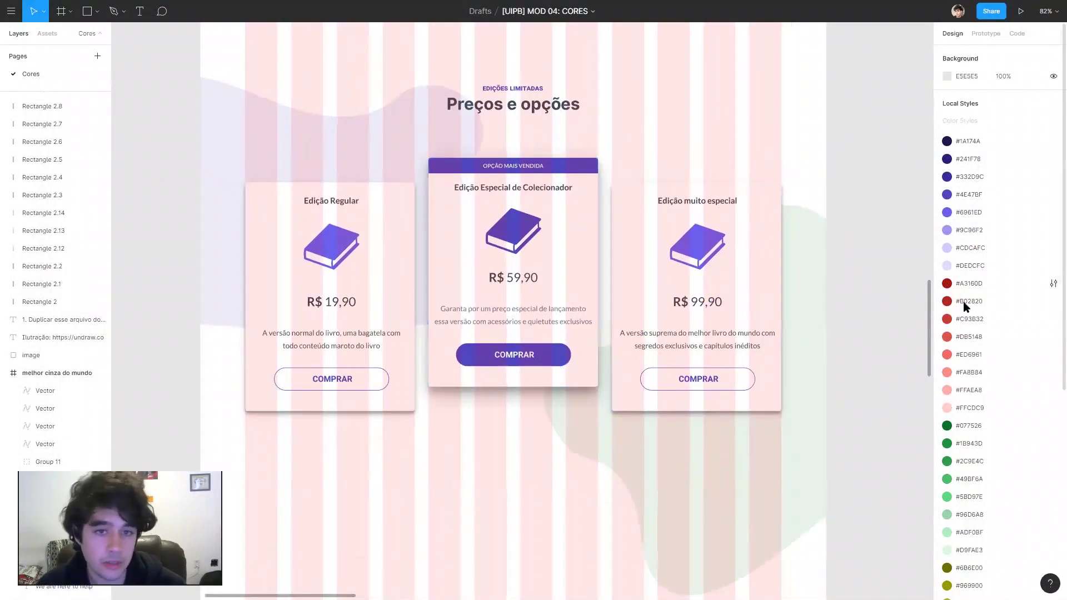
scroll(675, 225, down, 10)
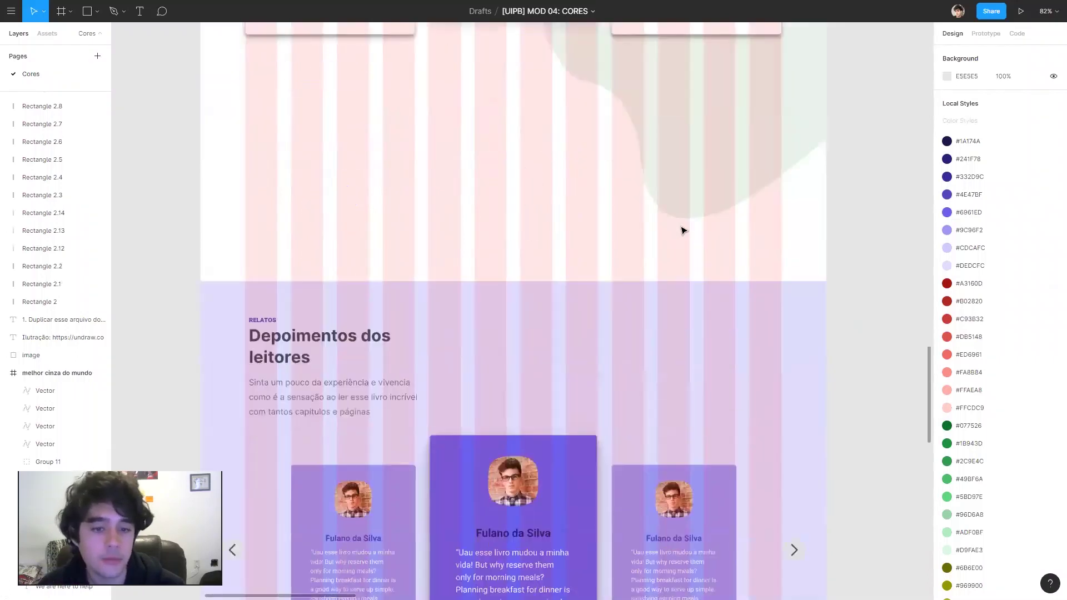
scroll(675, 195, down, 5)
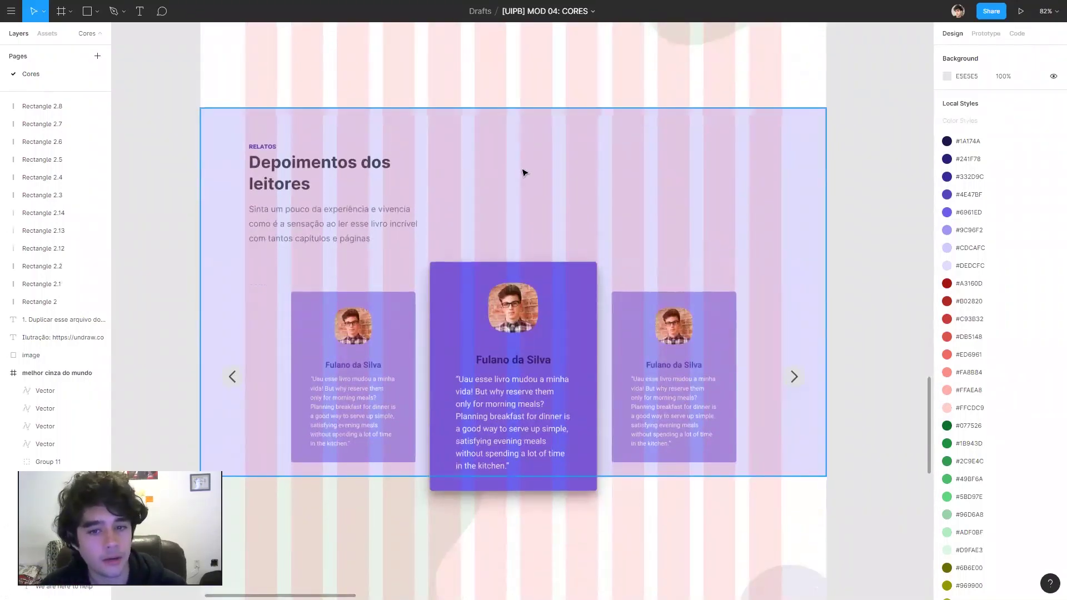
scroll(444, 267, down, 1)
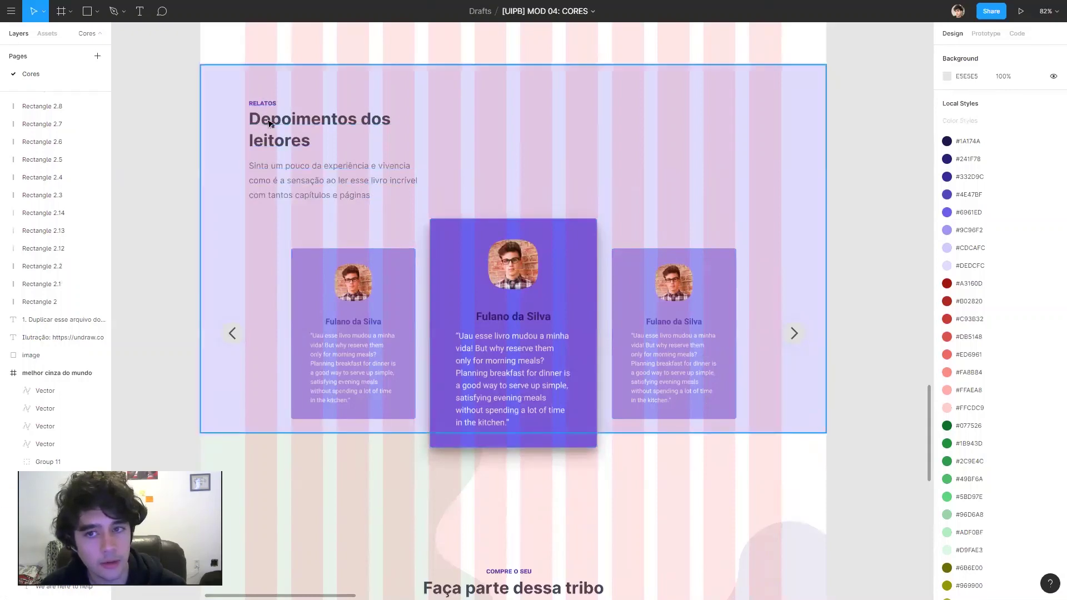
click(273, 184)
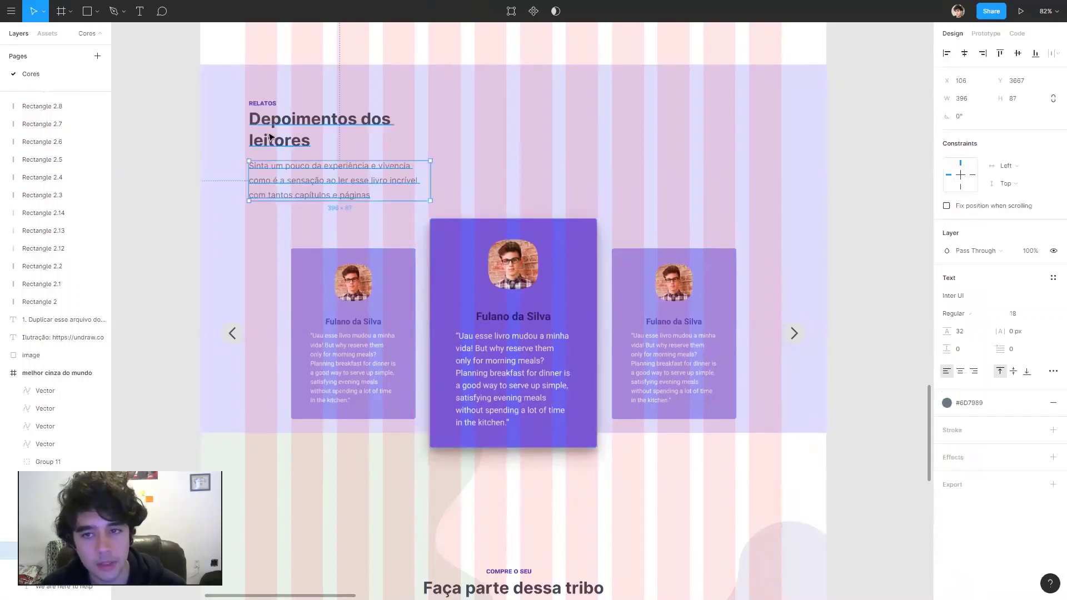
shift+click(300, 139)
key(Left)
key(Left)
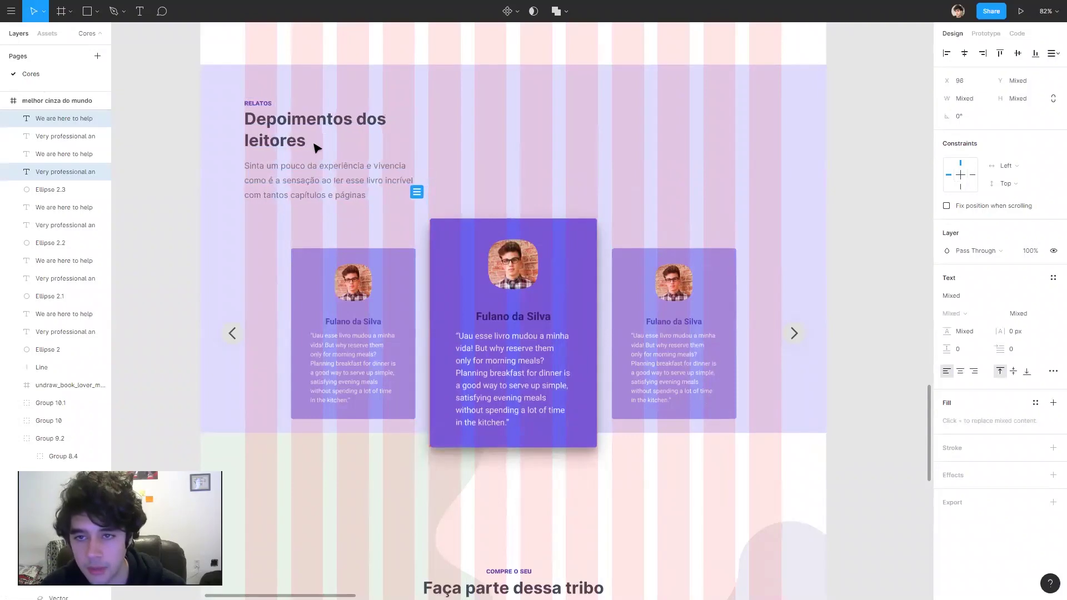
key(Left)
key(Left)
key(Left)
click(187, 161)
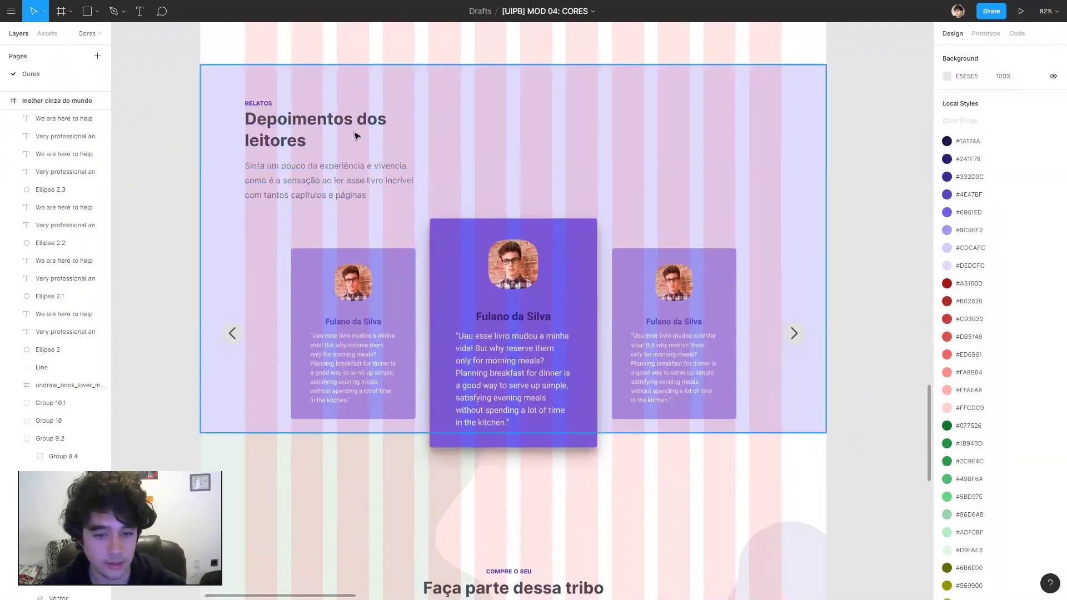
- Scroll through the footer and back up to the Columns settings example
scroll(356, 135, down, 5)
scroll(670, 253, down, 5)
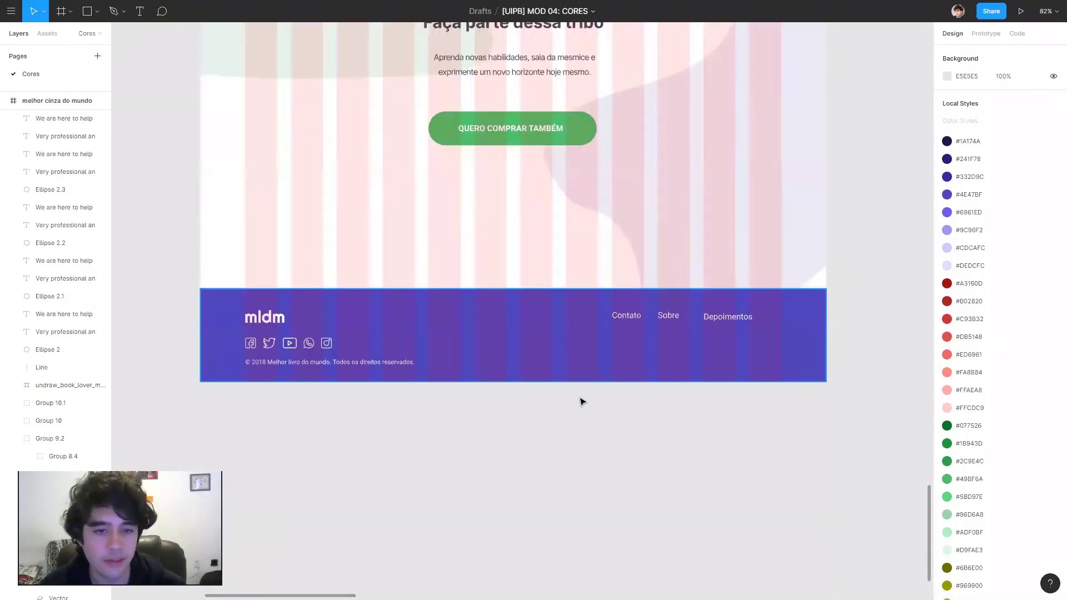
scroll(690, 352, up, 5)
scroll(619, 210, up, 5)
scroll(631, 432, up, 7)
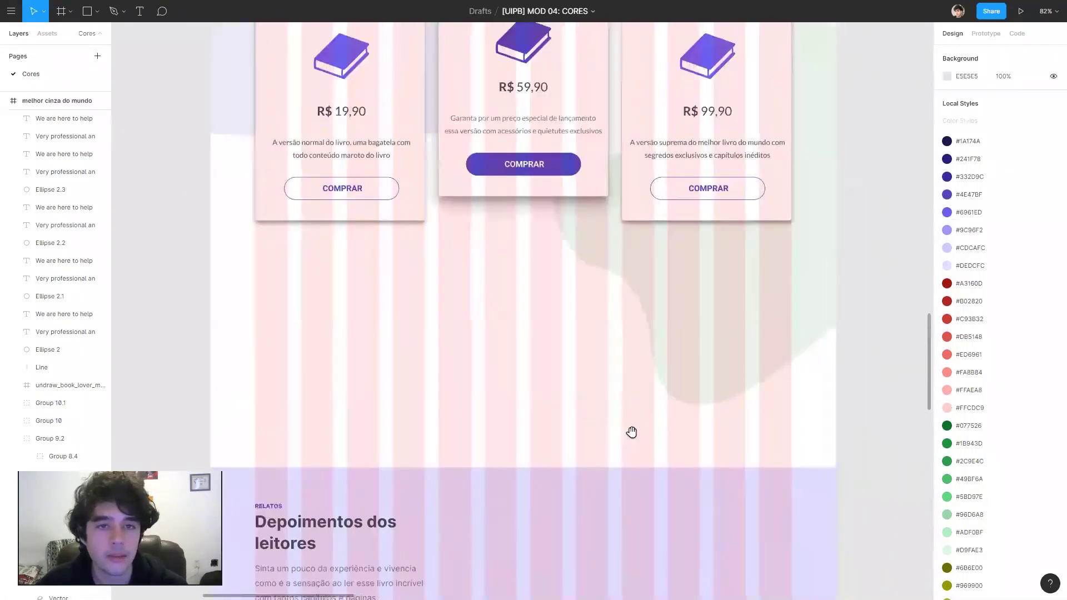
scroll(586, 204, up, 5)
scroll(531, 285, up, 3)
scroll(572, 319, up, 5)
- Pan the canvas across to bring the whole '8pt grid' vertical-alignment example into view
scroll(438, 278, up, 2)
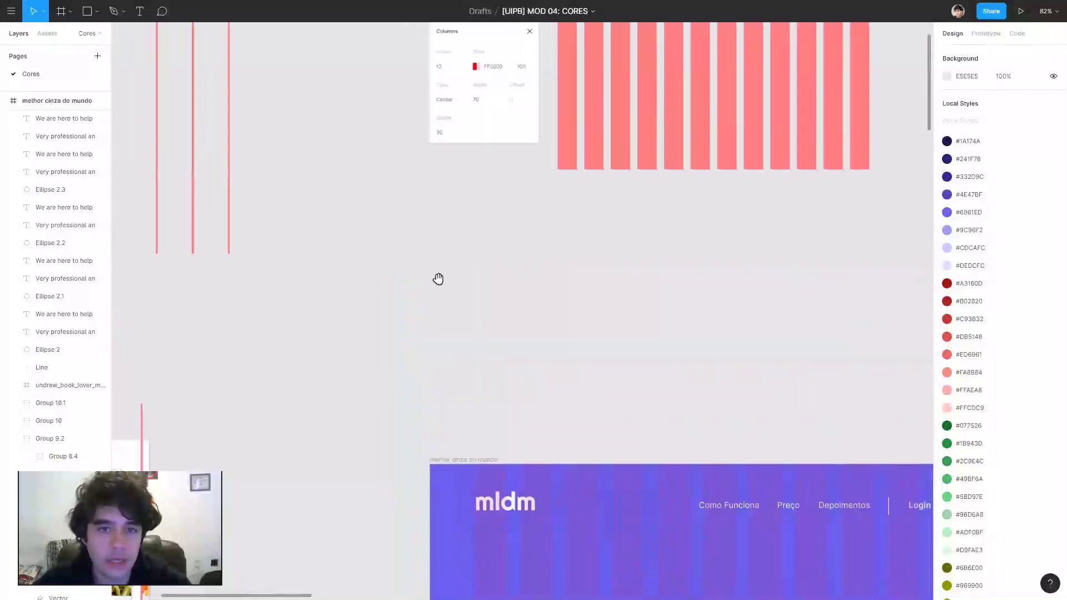
scroll(438, 279, up, 2)
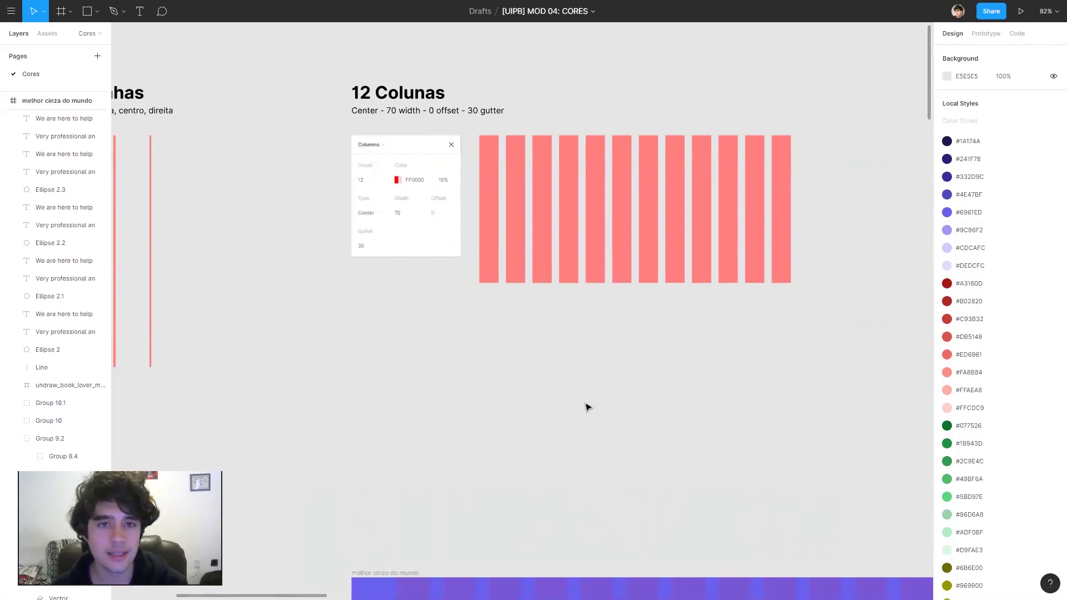
mouse_move(832, 261)
mouse_down()
mouse_move(672, 331)
mouse_move(360, 366)
mouse_move(327, 274)
mouse_move(248, 276)
mouse_up()
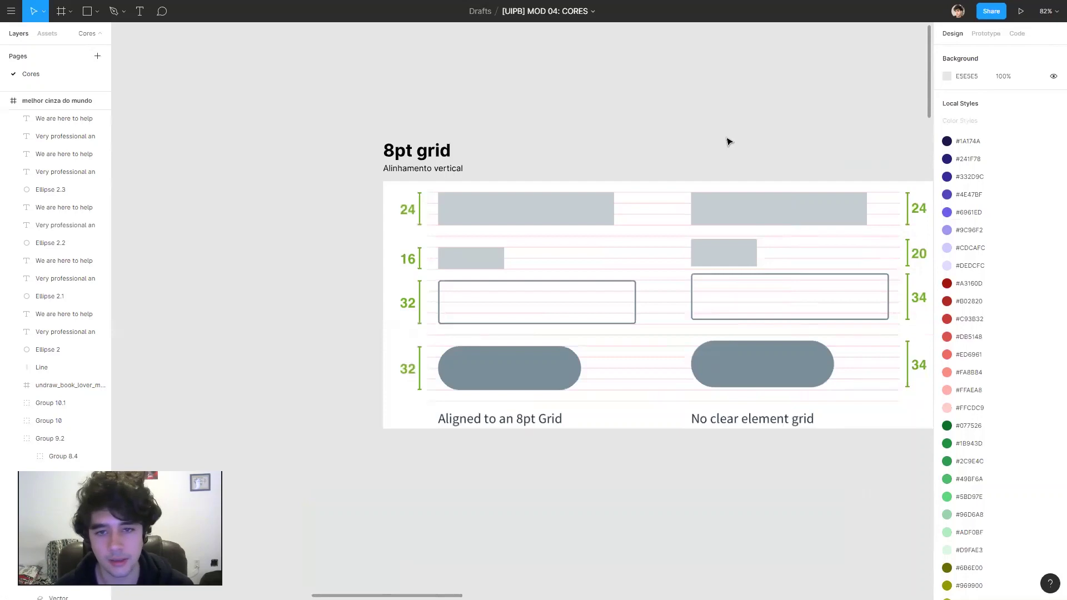
drag(712, 135, 621, 115)
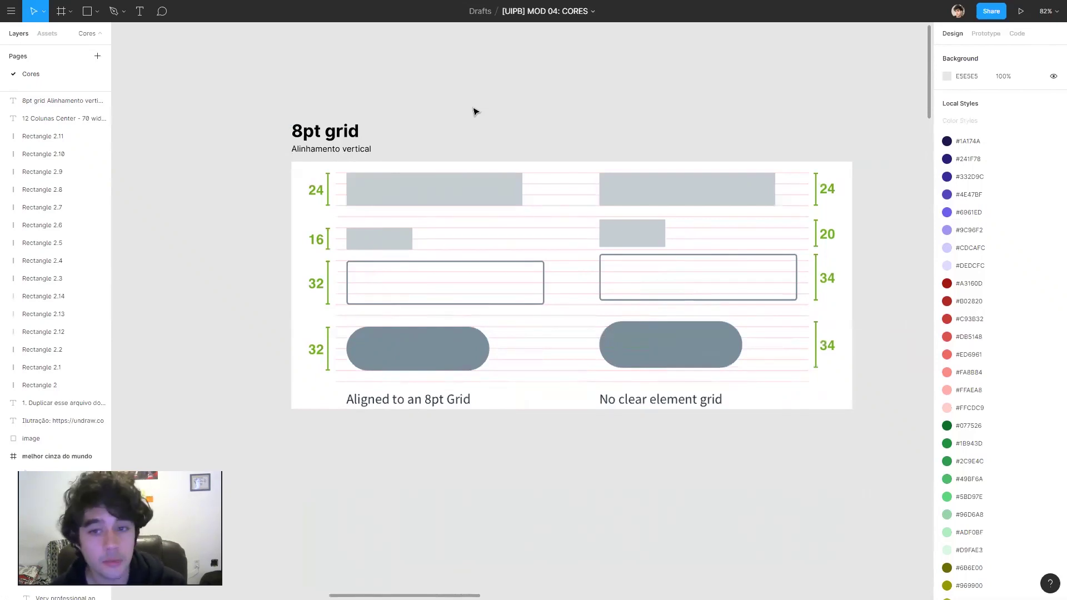
- Scroll horizontally back to the '3 linhas' and '12 Colunas' grid frames
scroll(488, 278, left, 10)
scroll(390, 289, left, 5)
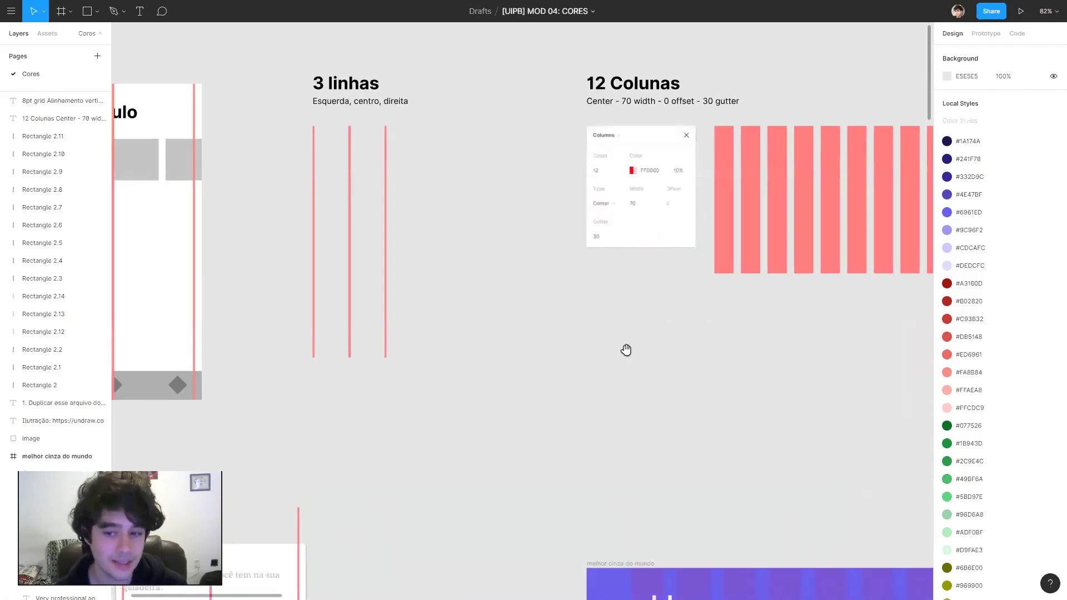
scroll(626, 350, right, 5)
scroll(528, 364, right, 3)
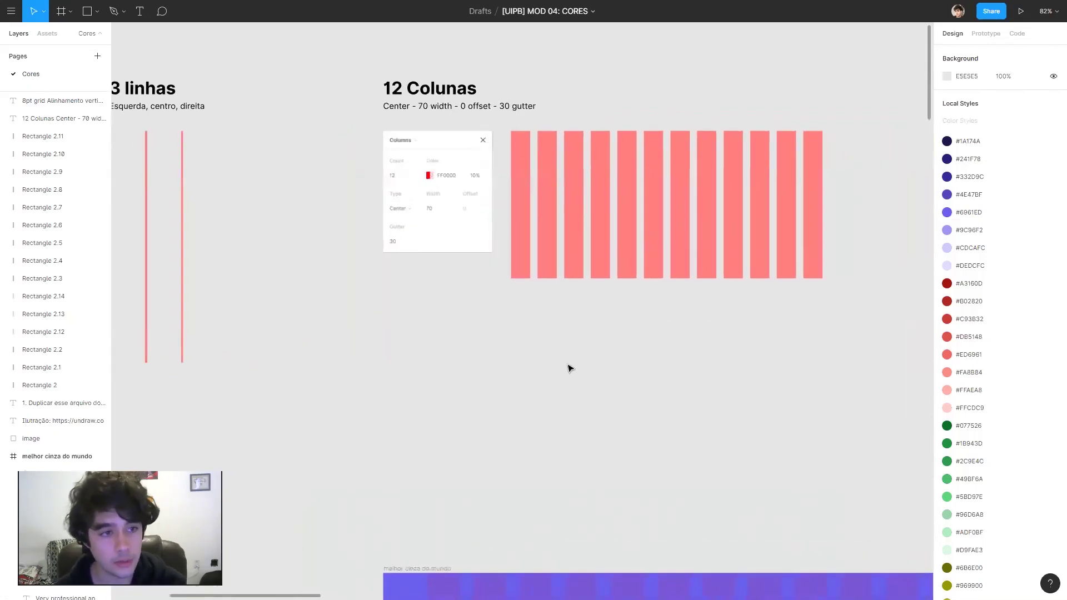